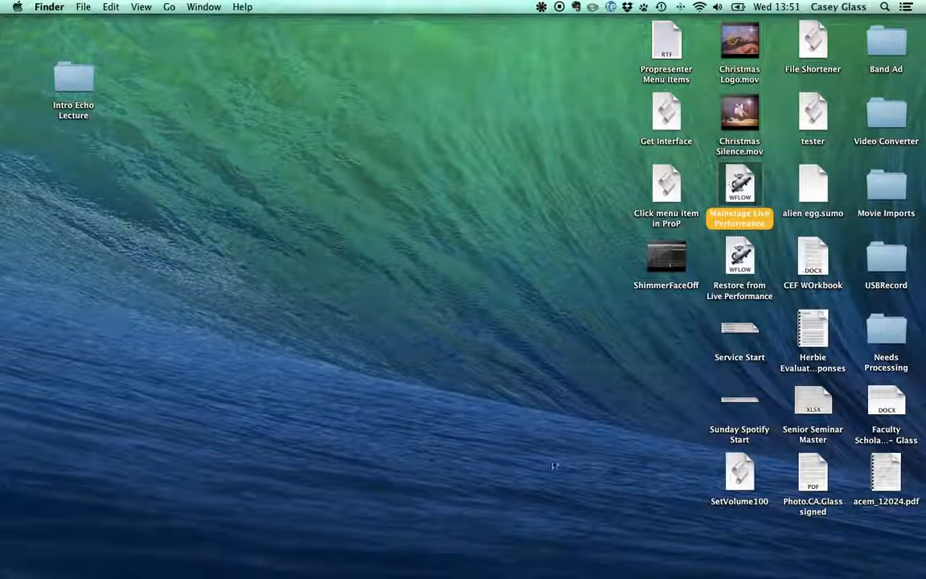
{"action": "mouse_move", "coordinate": [310, 548]}
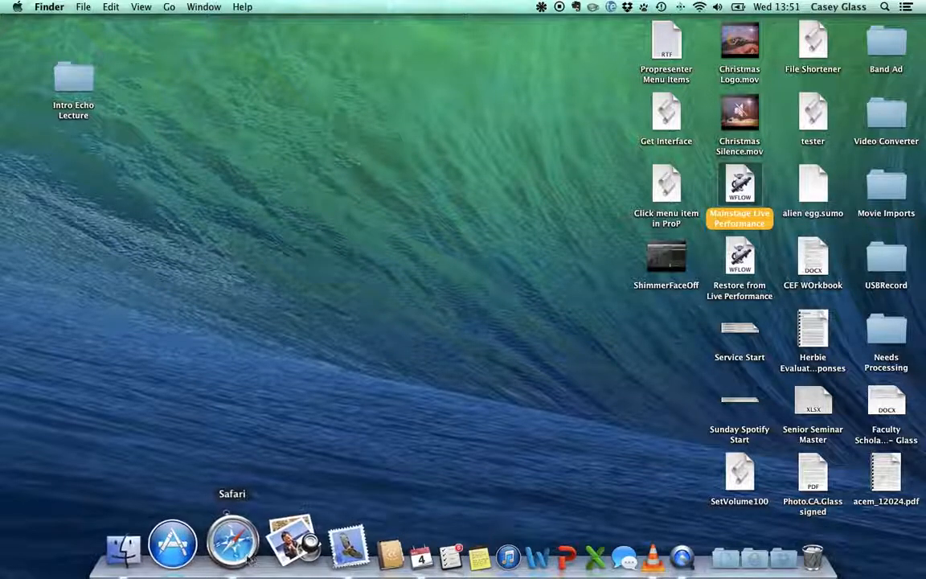
{"action": "left_click", "coordinate": [247, 556]}
{"action": "key", "text": "ctrl+Right"}
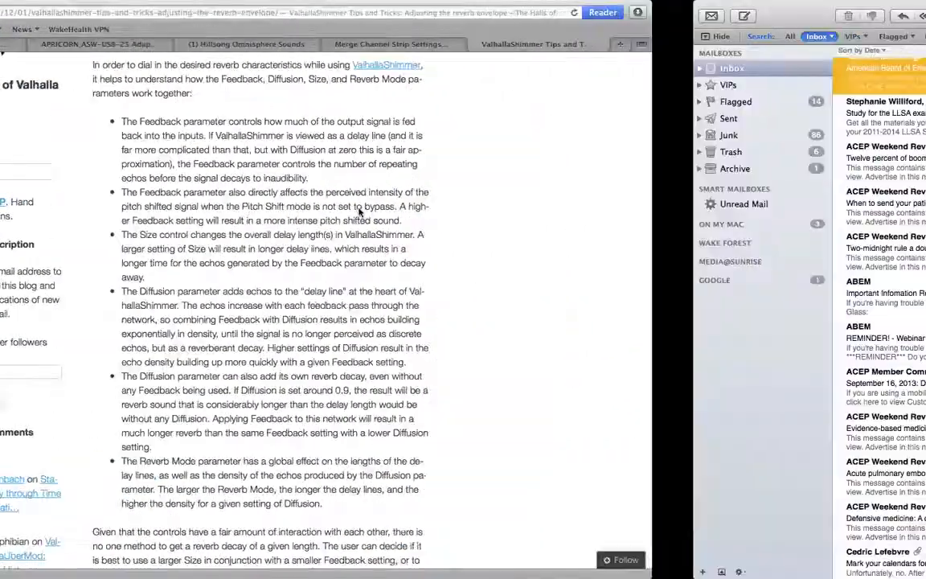
{"action": "key", "text": "ctrl+Left"}
{"action": "key", "text": "ctrl+Left"}
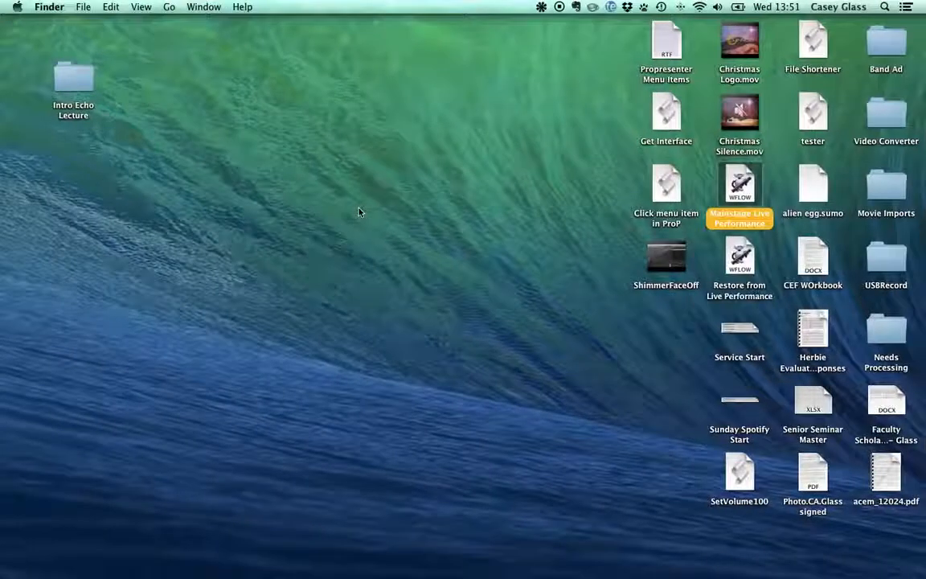
Step: Switch to the Safari window that holds the Loop Community profile page
{"action": "mouse_move", "coordinate": [345, 572]}
{"action": "right_click", "coordinate": [241, 552]}
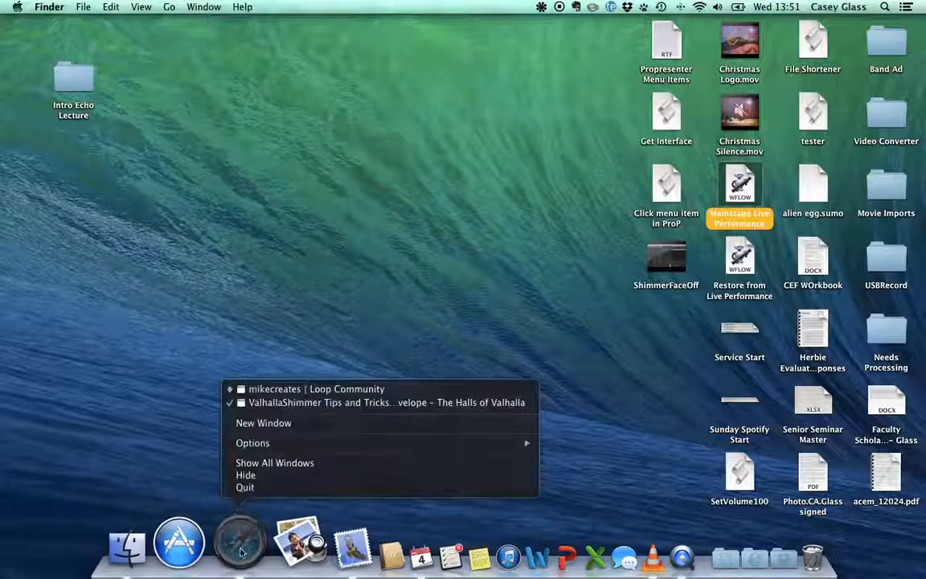
{"action": "left_click", "coordinate": [296, 389]}
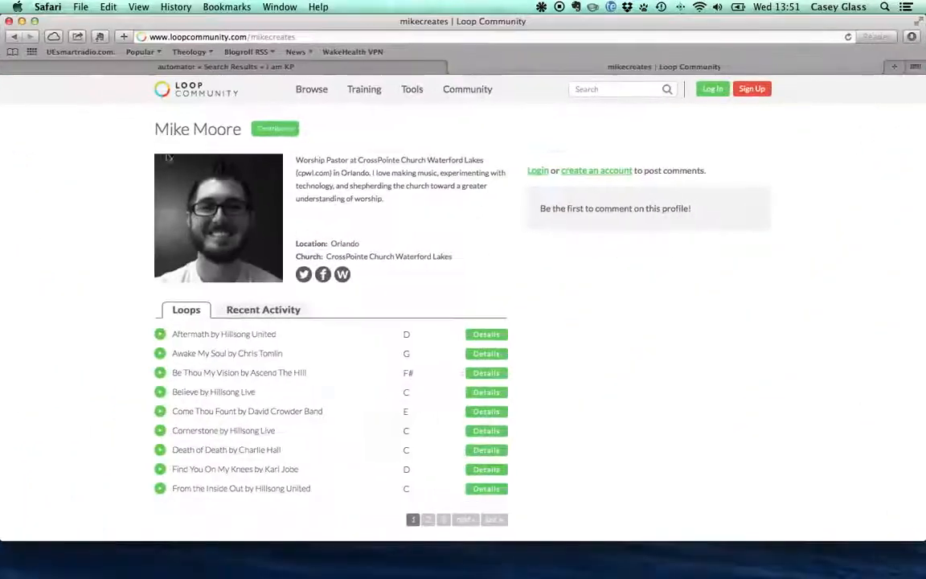
Step: Show the Using Automator post on the i am KP site and highlight its title
{"action": "left_click", "coordinate": [230, 68]}
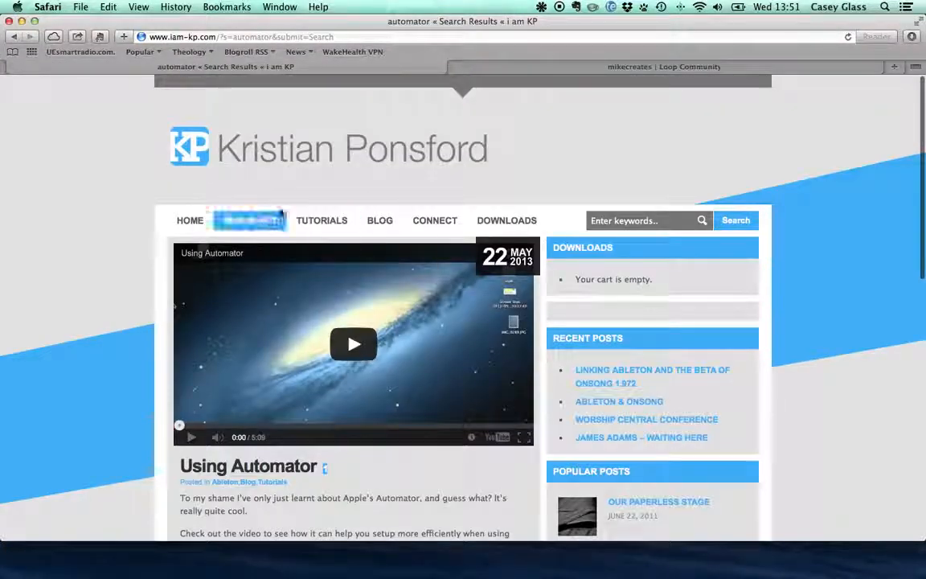
{"action": "scroll", "coordinate": [299, 322], "scroll_direction": "down", "scroll_amount": 3}
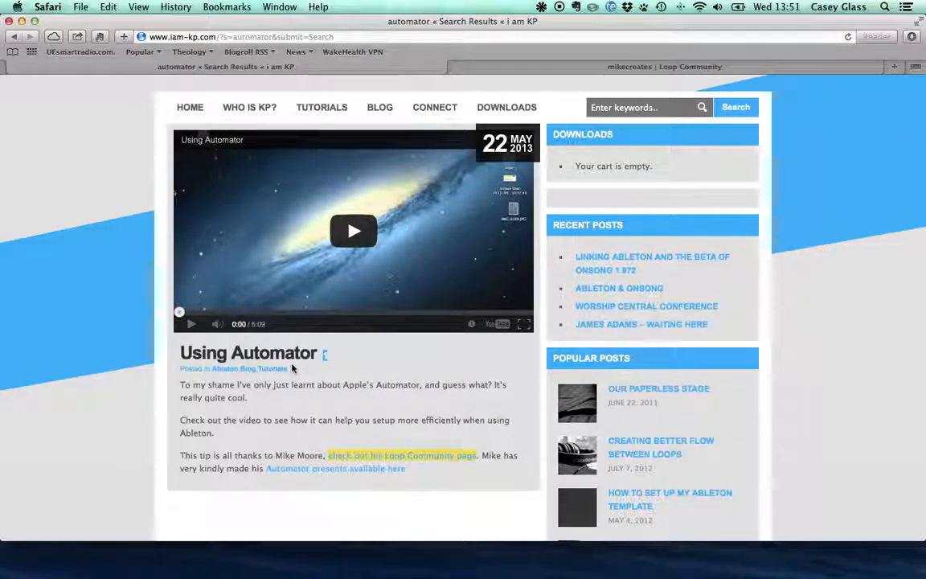
{"action": "left_click_drag", "start_coordinate": [264, 333], "coordinate": [247, 361]}
{"action": "left_click", "coordinate": [247, 361]}
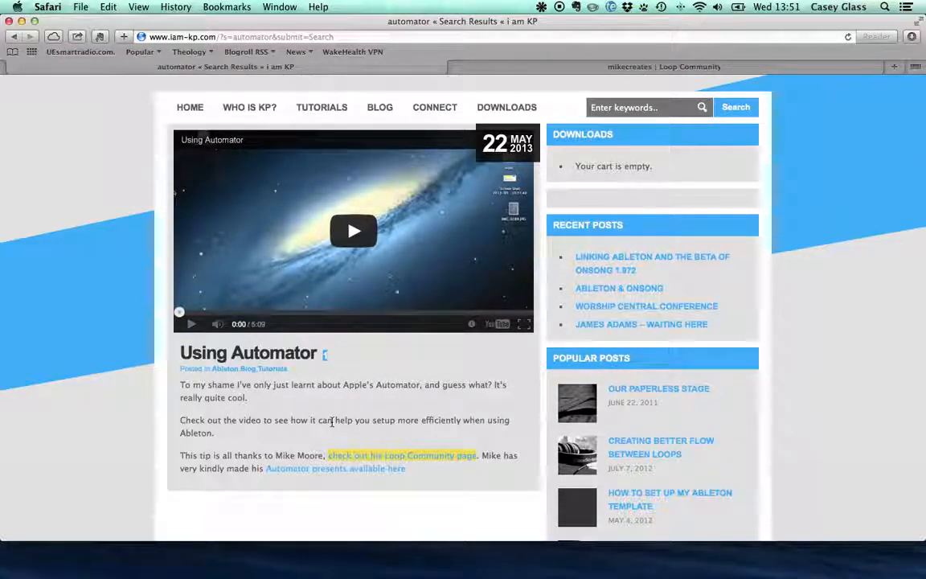
{"action": "triple_click", "coordinate": [299, 351]}
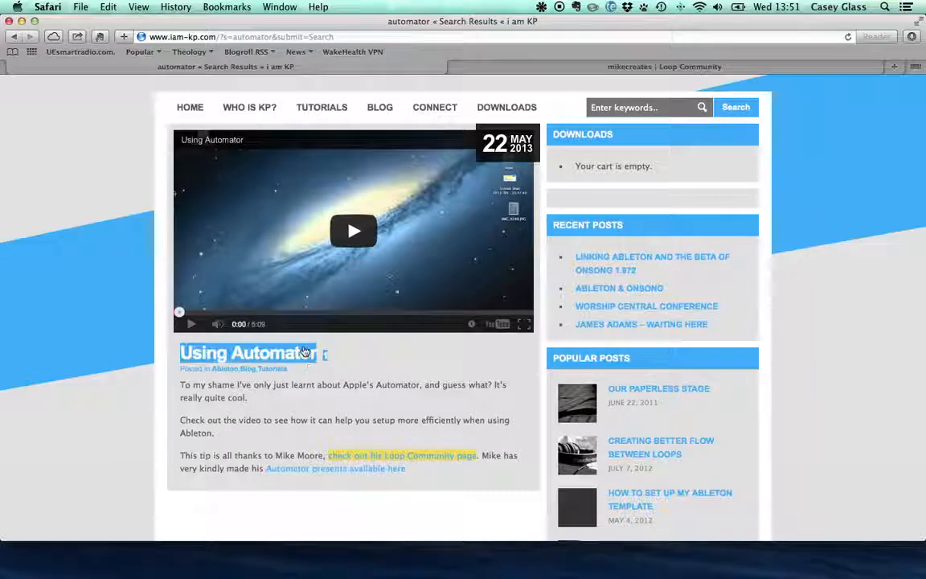
{"action": "left_click", "coordinate": [337, 366]}
Step: View the Loop Community profile page, and minimize the Safari window to return to the desktop
{"action": "left_click", "coordinate": [648, 67]}
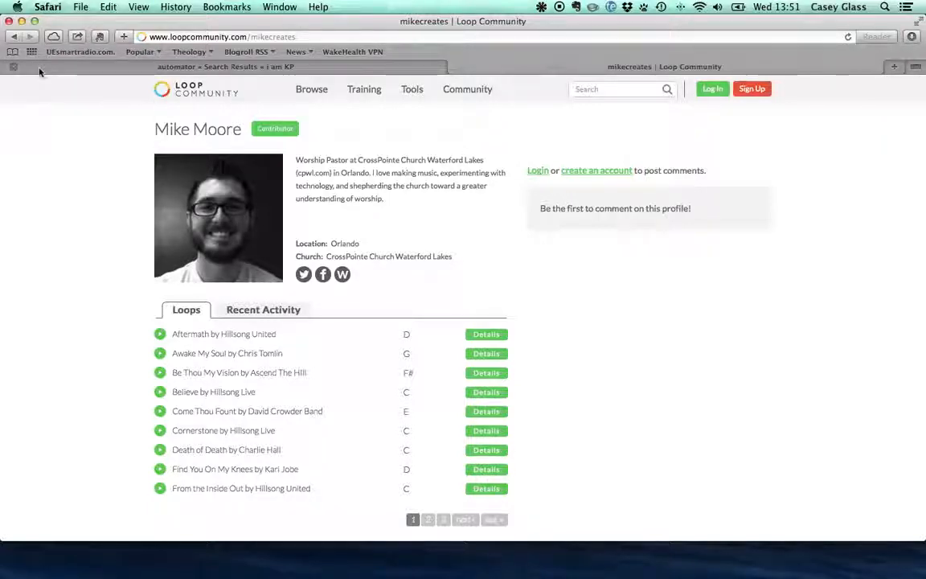
{"action": "left_click", "coordinate": [22, 20]}
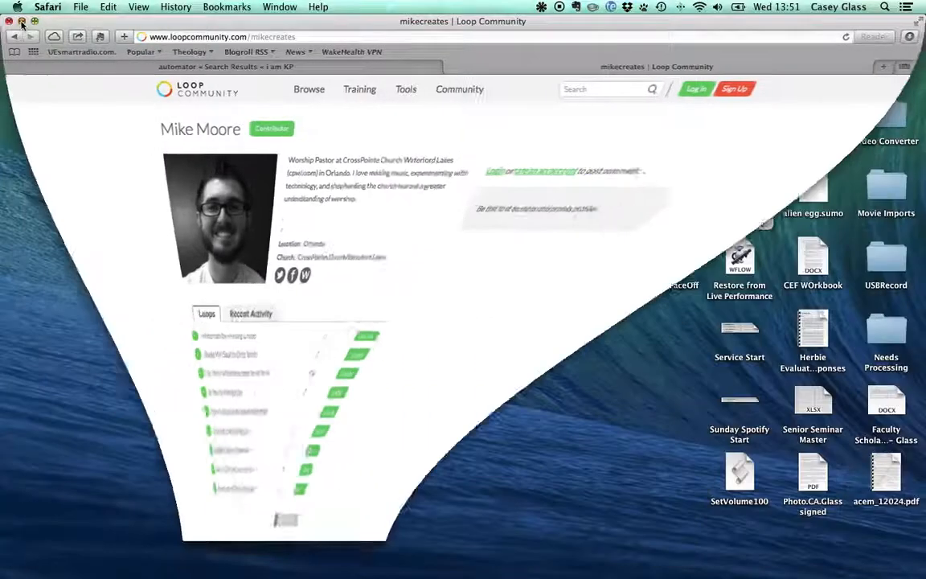
{"action": "left_click", "coordinate": [529, 163]}
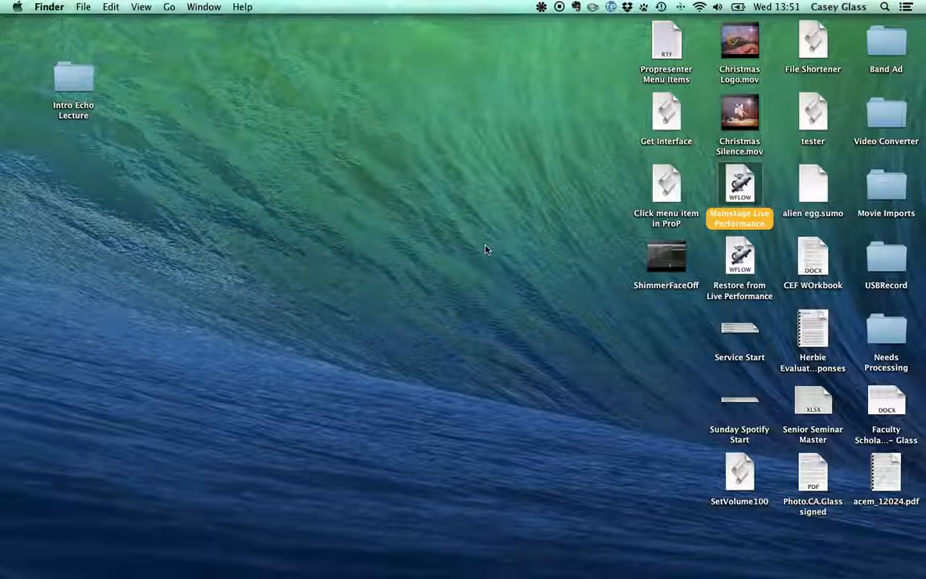
Step: Open the Mainstage Live Performance workflow from the desktop with Automator
{"action": "right_click", "coordinate": [738, 184]}
{"action": "mouse_move", "coordinate": [712, 197]}
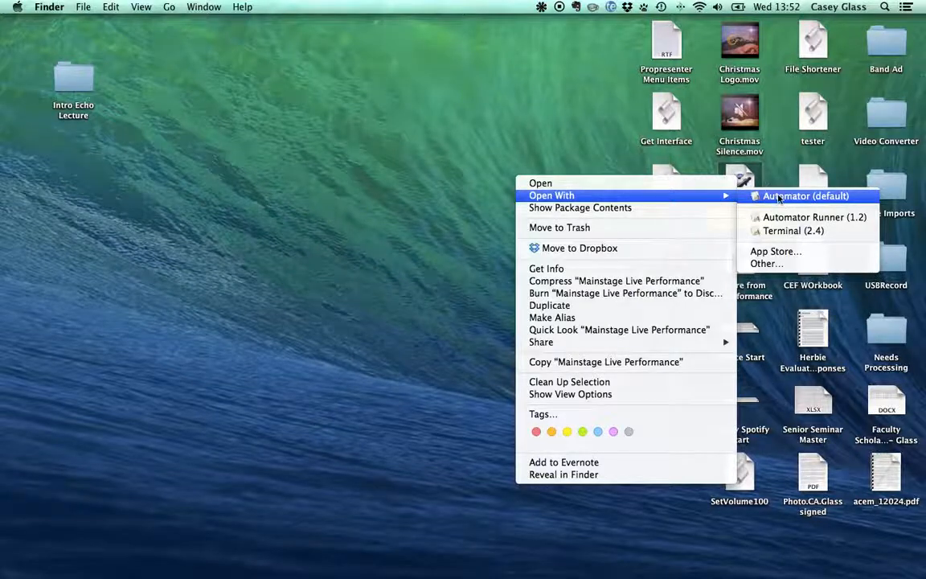
{"action": "left_click", "coordinate": [778, 197]}
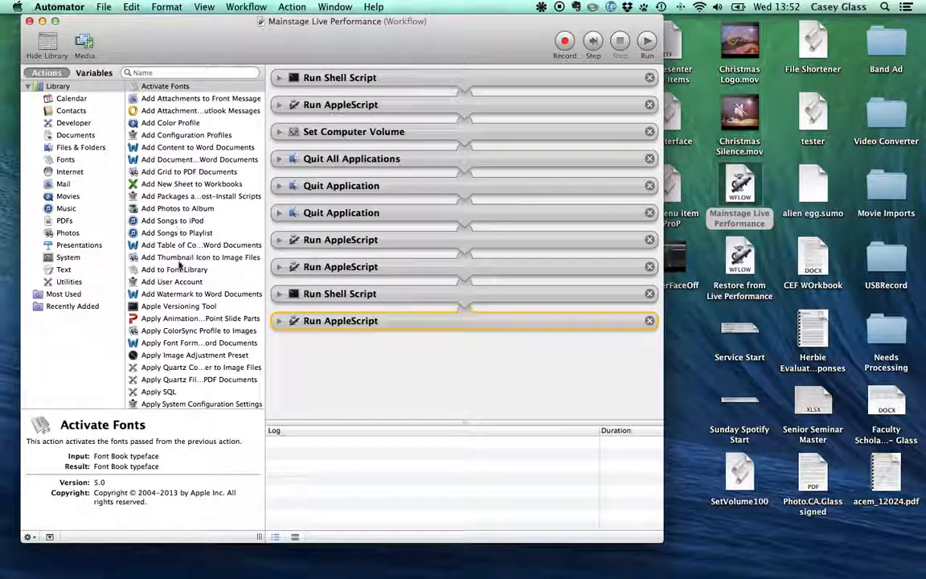
Step: Browse the Utilities actions in the library and view the description of Set Computer Volume
{"action": "left_click", "coordinate": [73, 282]}
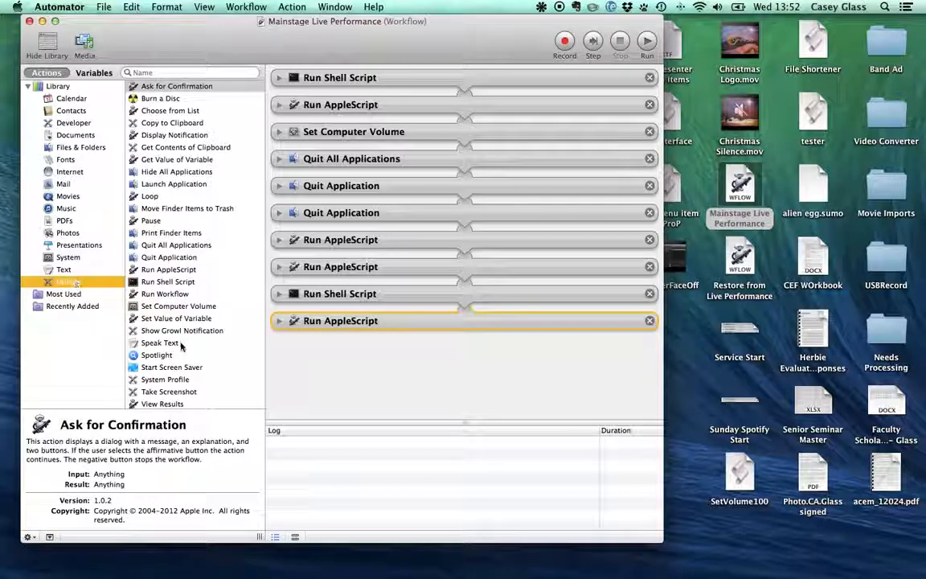
{"action": "scroll", "coordinate": [218, 322], "scroll_direction": "down", "scroll_amount": 2}
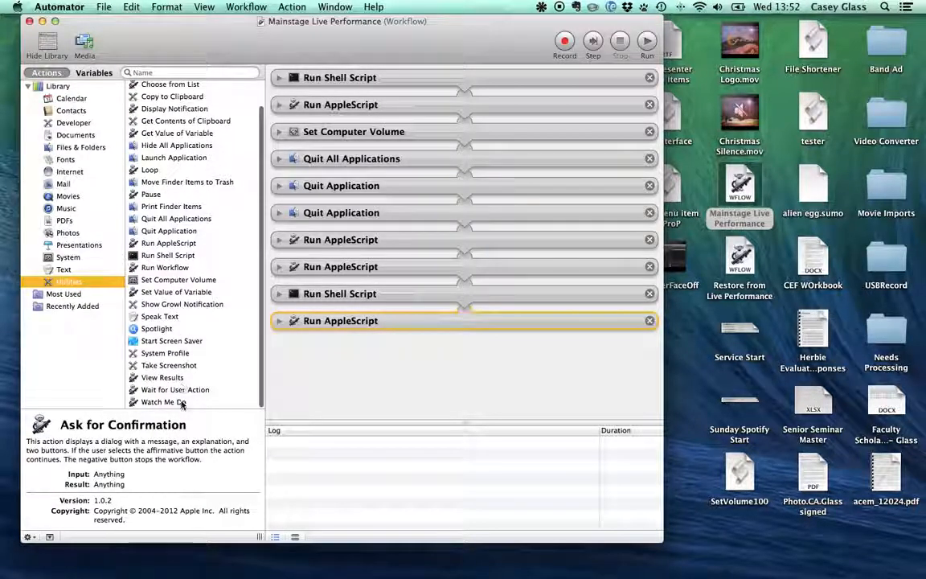
{"action": "left_click", "coordinate": [179, 279]}
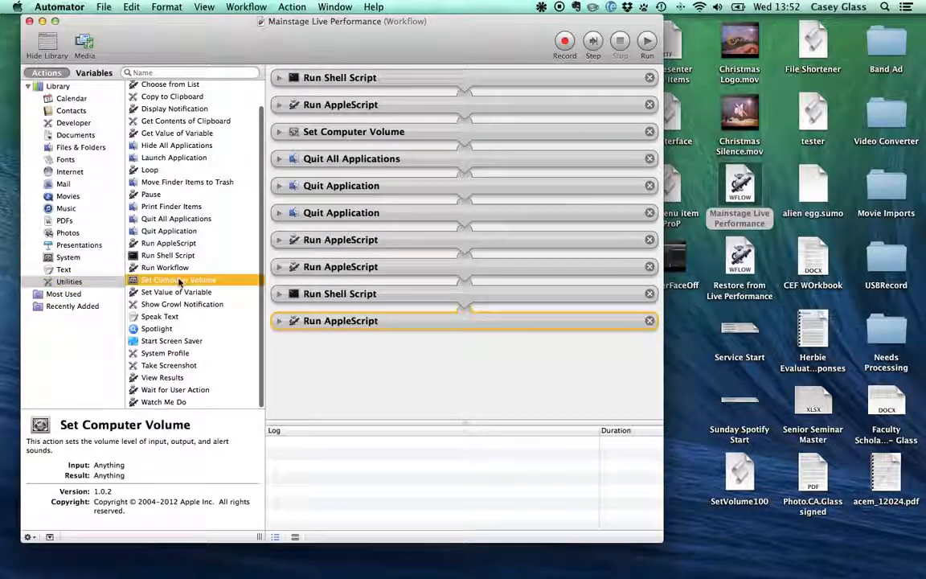
Step: Examine the script in the workflow's first Run Shell Script action, and collapse the action
{"action": "left_click", "coordinate": [279, 77]}
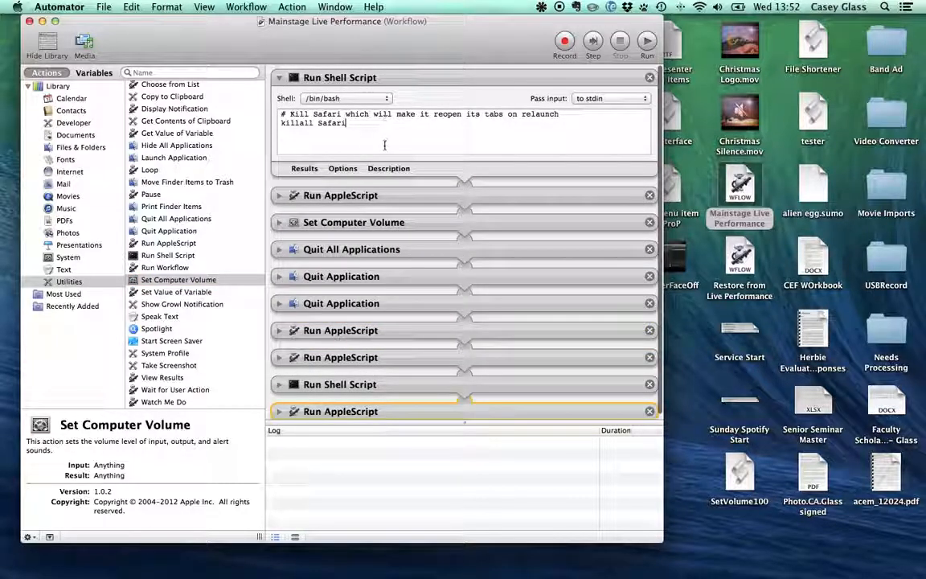
{"action": "left_click", "coordinate": [332, 122]}
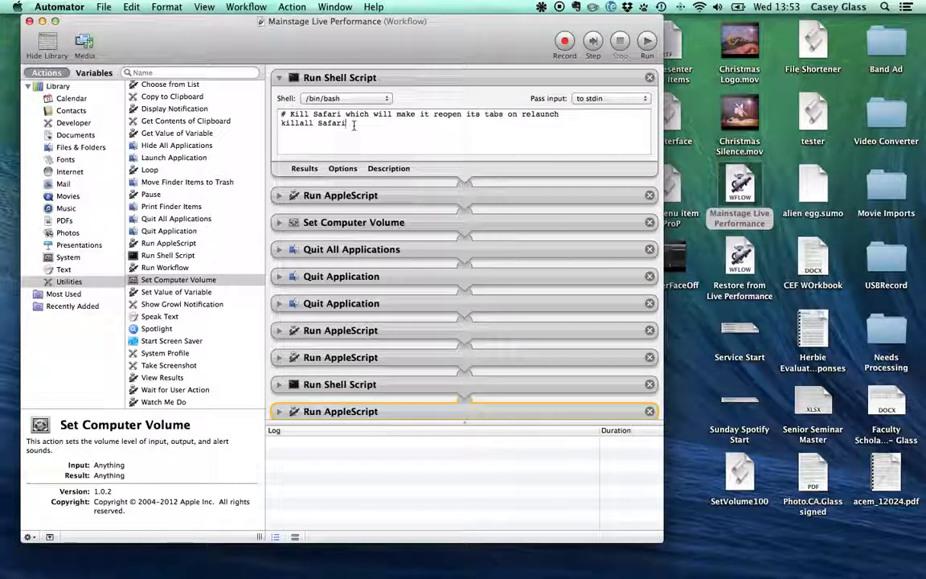
{"action": "left_click", "coordinate": [280, 78]}
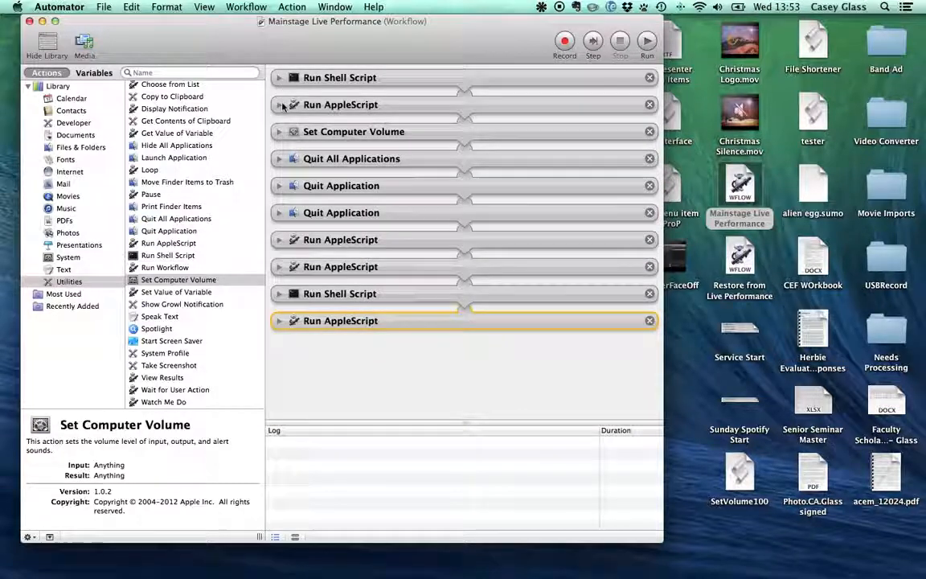
Step: Examine the first Run AppleScript action and the Set Computer Volume levels, collapsing each after viewing
{"action": "left_click", "coordinate": [280, 105]}
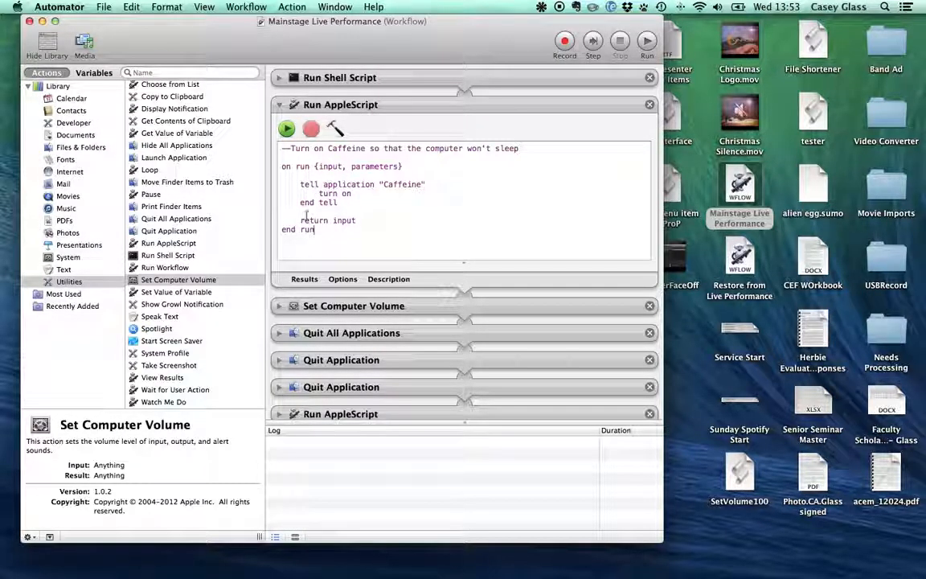
{"action": "left_click", "coordinate": [279, 106]}
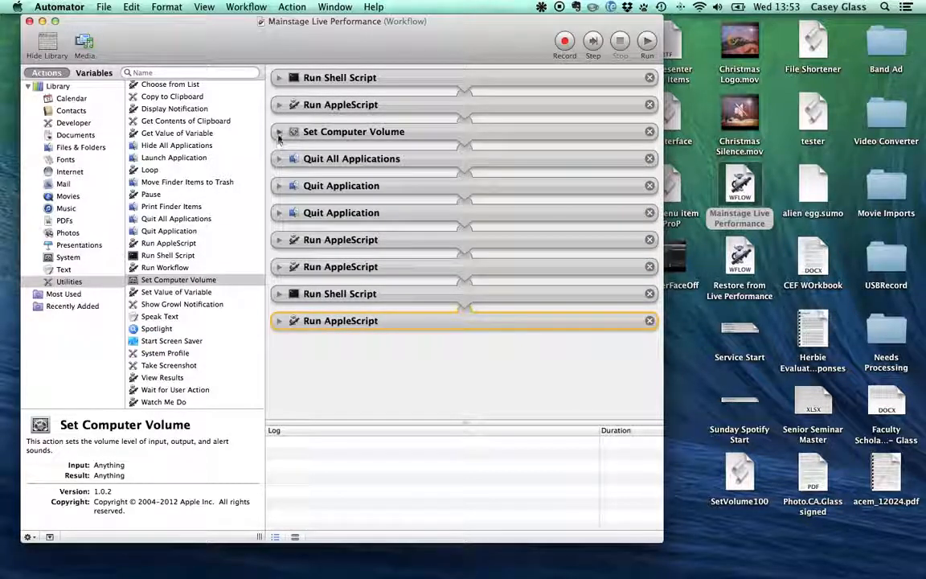
{"action": "left_click", "coordinate": [278, 132]}
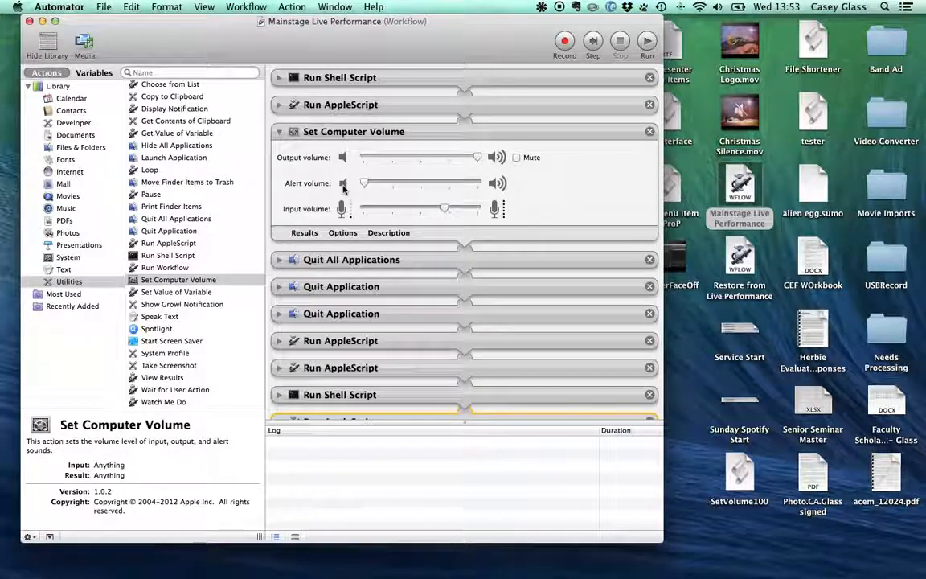
{"action": "left_click", "coordinate": [279, 132]}
Step: Examine the Quit All Applications settings and the action's library description, and collapse the action
{"action": "left_click", "coordinate": [279, 159]}
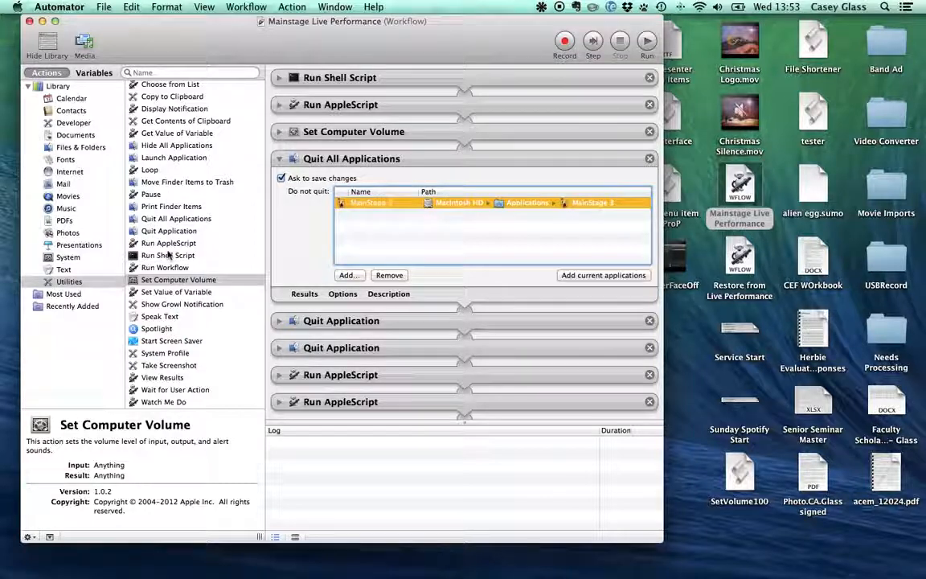
{"action": "left_click", "coordinate": [170, 218]}
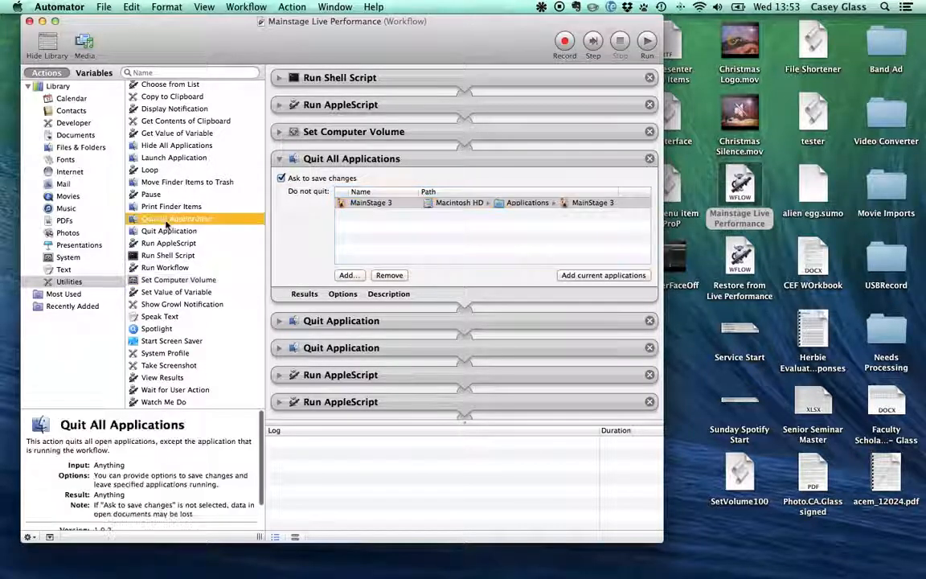
{"action": "left_click", "coordinate": [370, 171]}
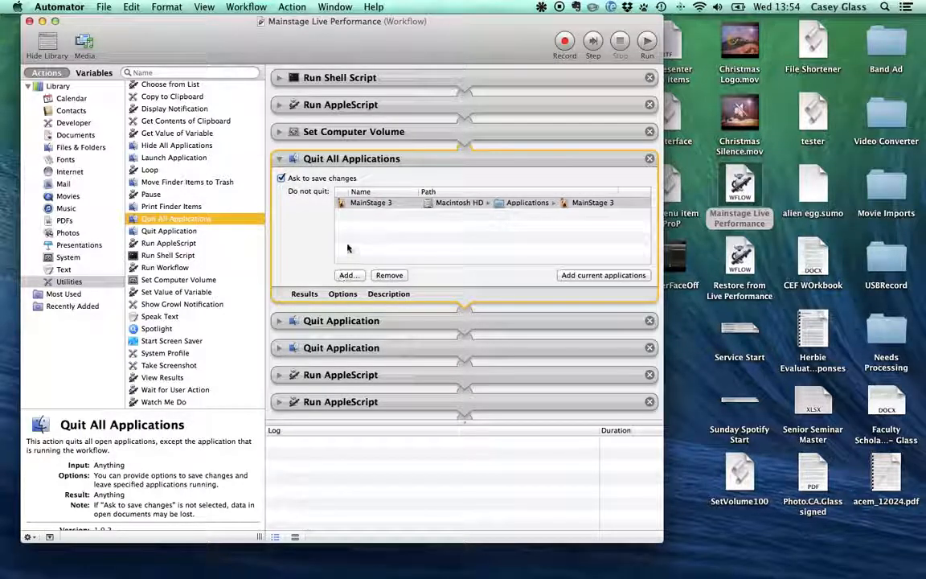
{"action": "left_click", "coordinate": [279, 158]}
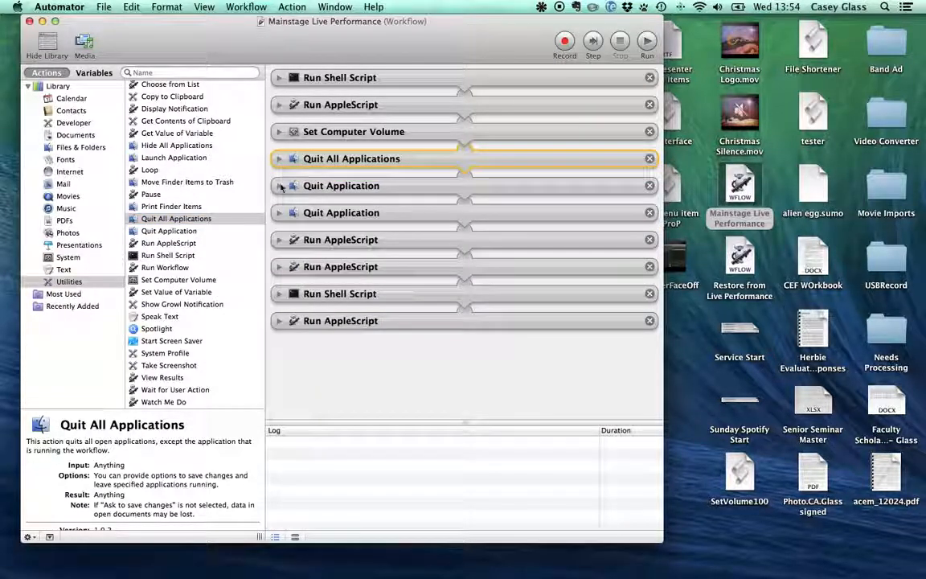
Step: Expand both Quit Application actions to examine which application each one closes
{"action": "left_click", "coordinate": [280, 186]}
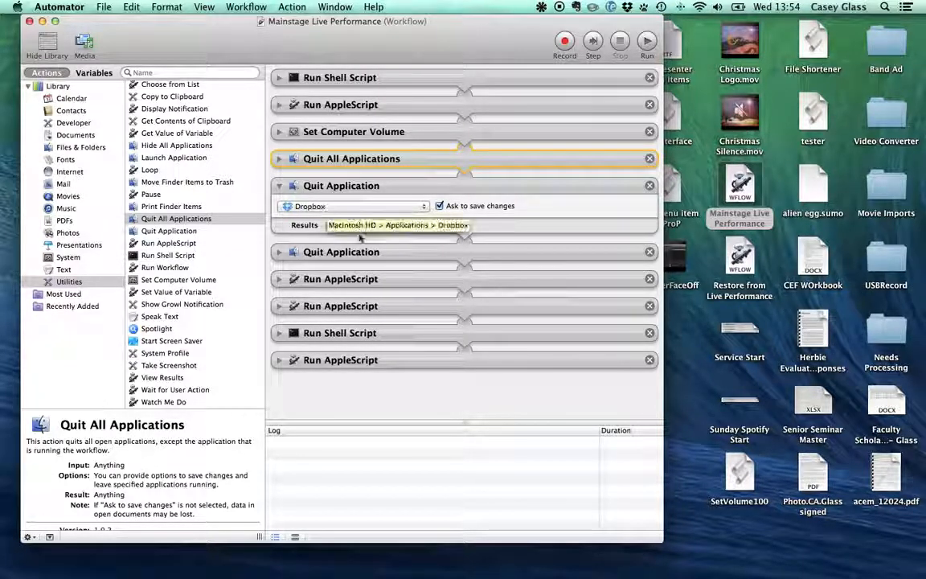
{"action": "left_click", "coordinate": [281, 254]}
{"action": "left_click", "coordinate": [280, 252]}
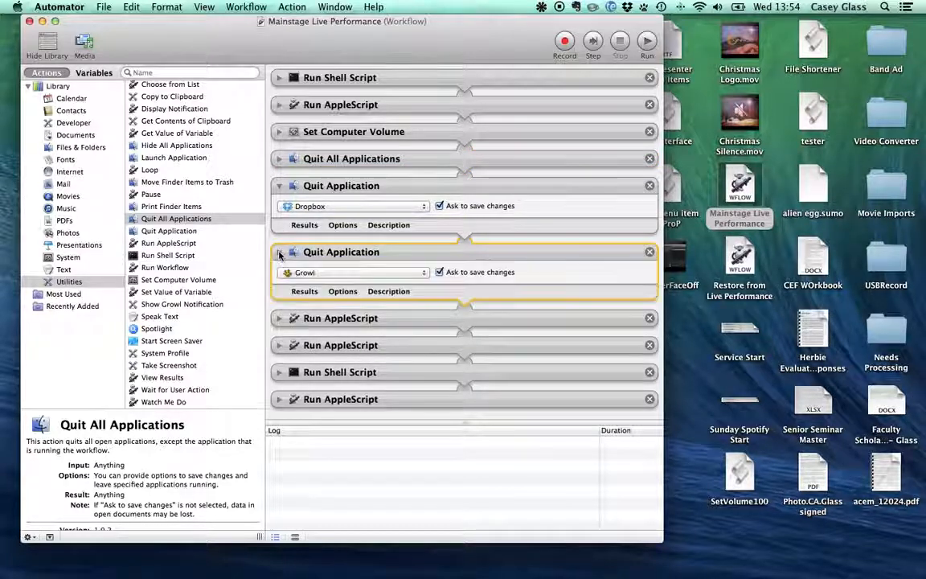
Step: Examine the Run AppleScript action that quits EvernoteHelper, and collapse the second Quit Application action
{"action": "left_click", "coordinate": [278, 319]}
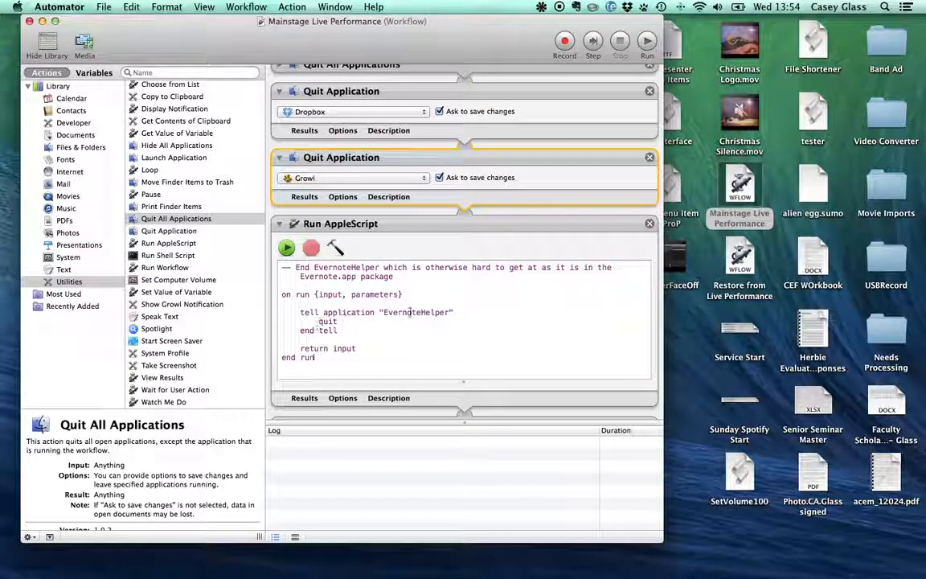
{"action": "left_click", "coordinate": [279, 225]}
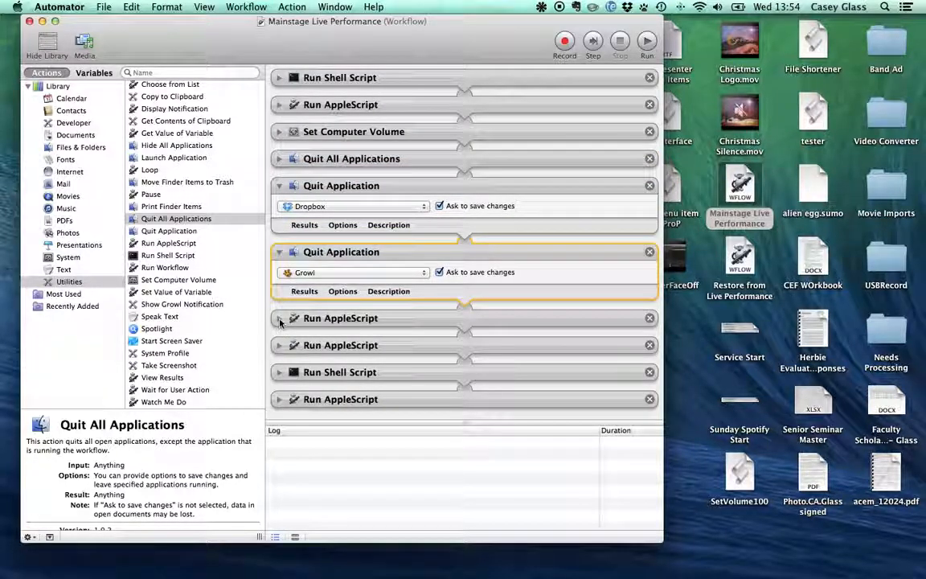
{"action": "left_click", "coordinate": [279, 252]}
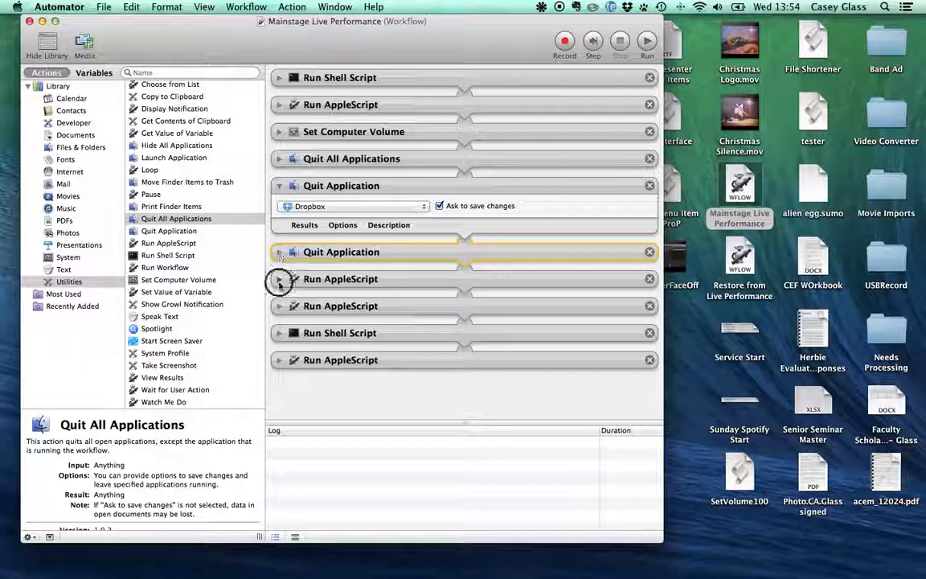
{"action": "left_click", "coordinate": [279, 279]}
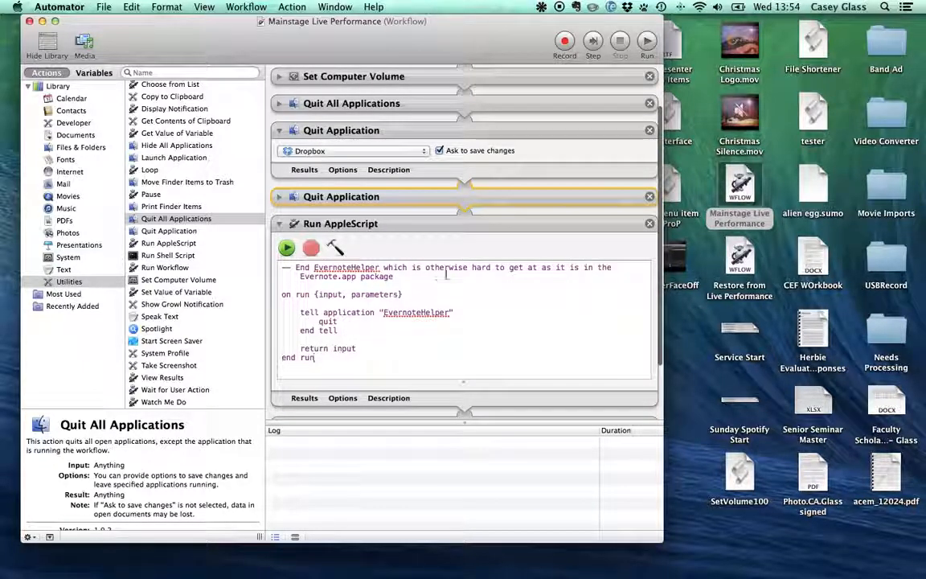
{"action": "left_click", "coordinate": [279, 224]}
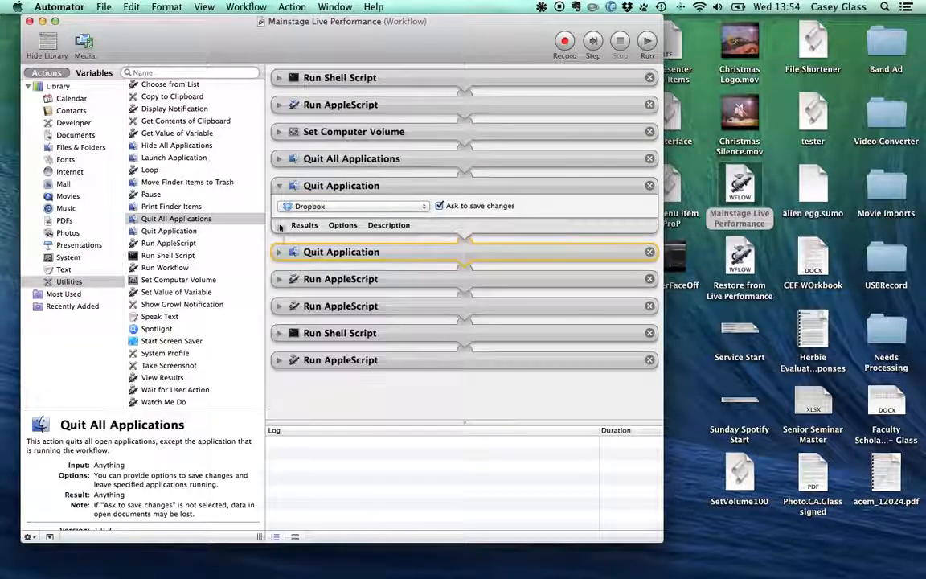
{"action": "left_click", "coordinate": [279, 277]}
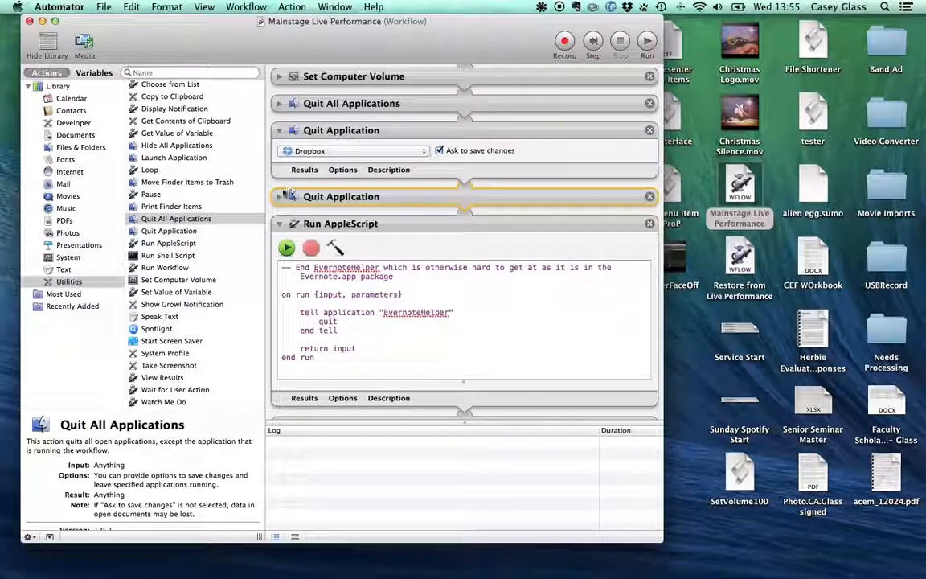
Step: Examine the Run AppleScript action that starts MainStage and the library description of Launch Application, collapsing the script actions
{"action": "left_click", "coordinate": [279, 223]}
{"action": "left_click", "coordinate": [279, 306]}
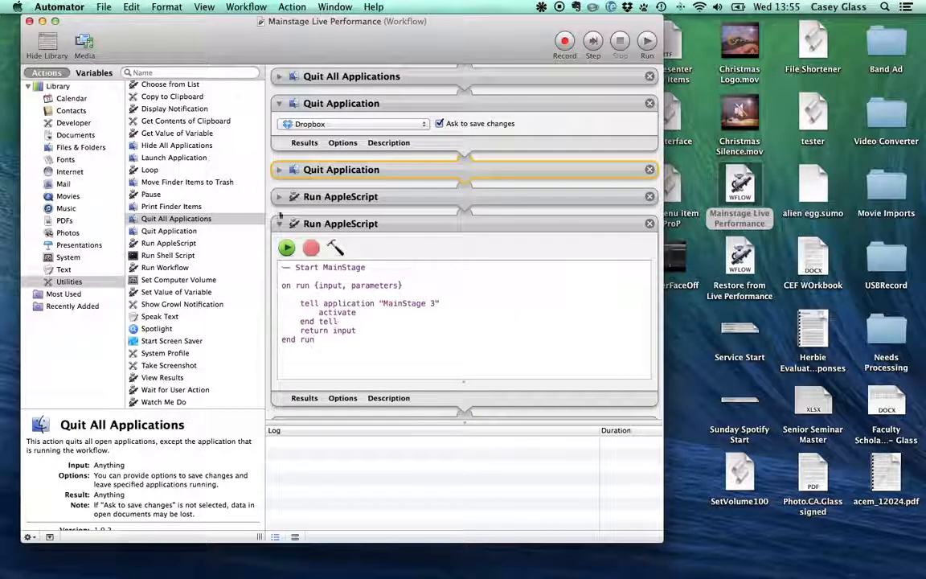
{"action": "left_click", "coordinate": [354, 337]}
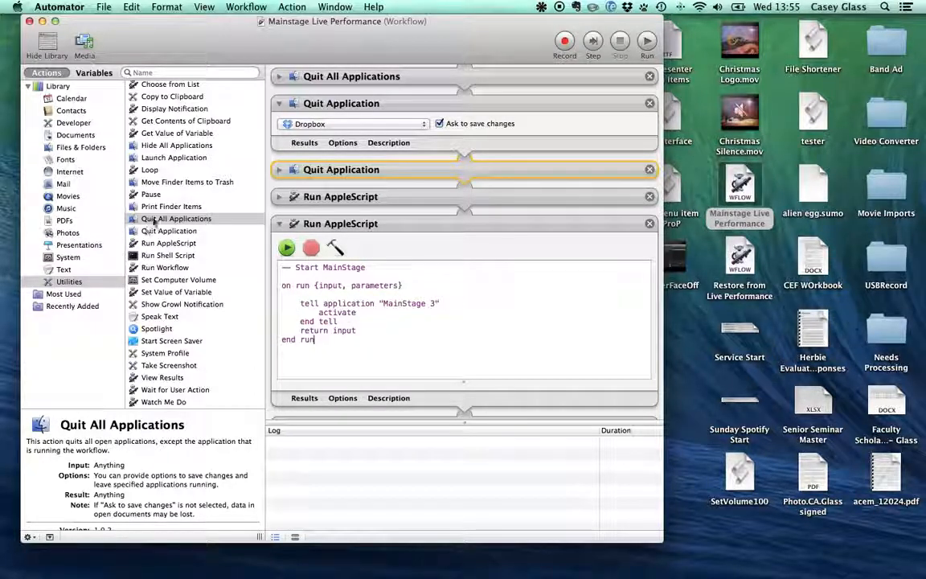
{"action": "scroll", "coordinate": [178, 248], "scroll_direction": "up", "scroll_amount": 2}
{"action": "left_click", "coordinate": [173, 184]}
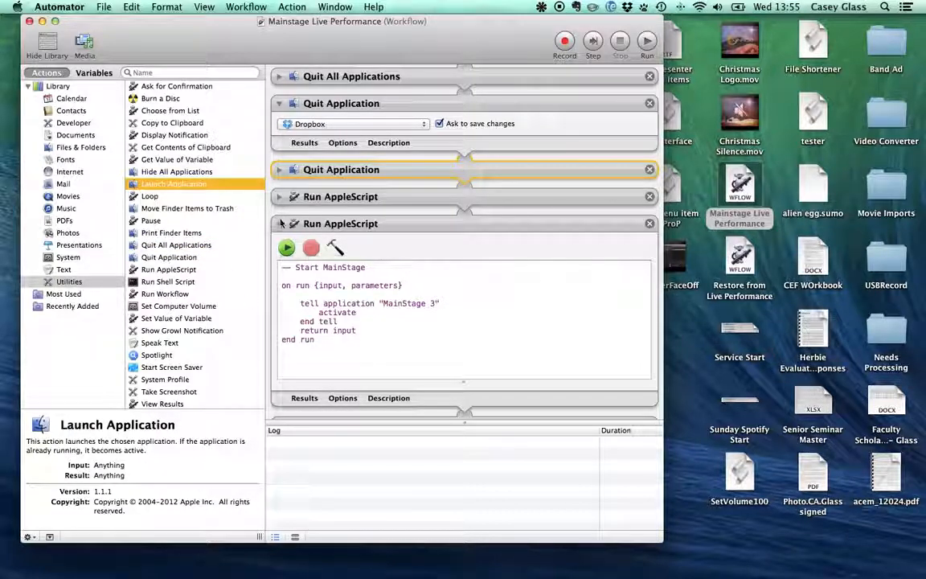
{"action": "left_click", "coordinate": [279, 223]}
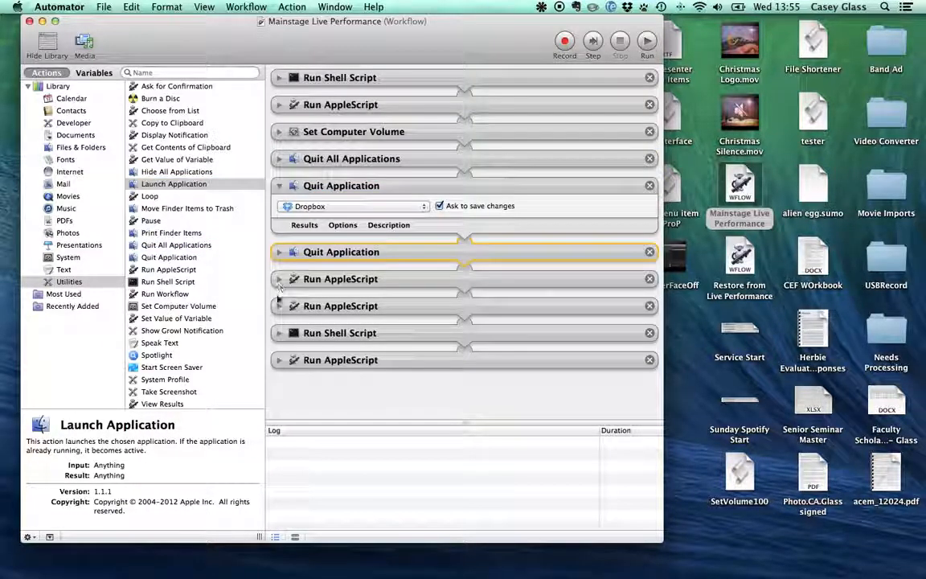
Step: Examine the Run Shell Script action that disables the notification center, view the Notification Center briefly, and collapse the action
{"action": "left_click", "coordinate": [279, 334]}
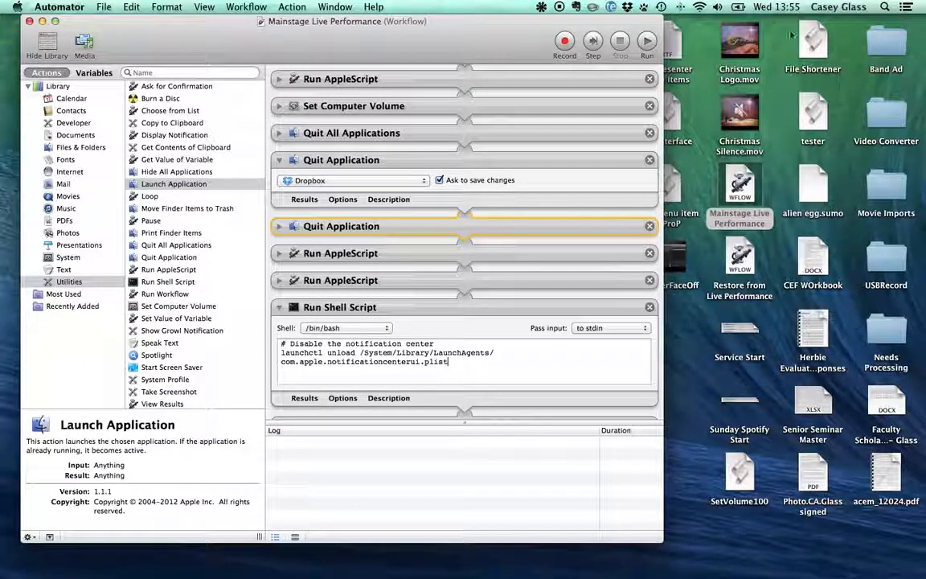
{"action": "left_click", "coordinate": [906, 7]}
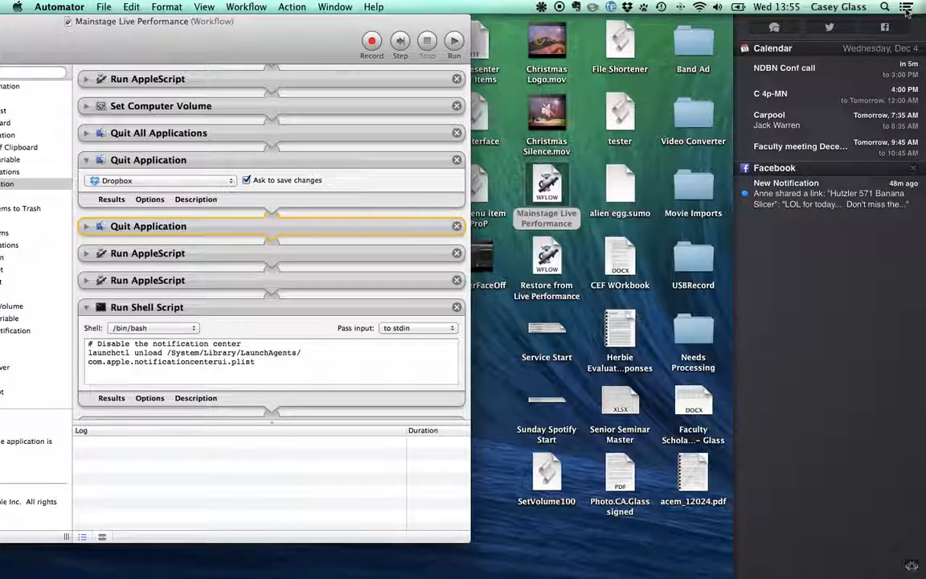
{"action": "left_click", "coordinate": [906, 8]}
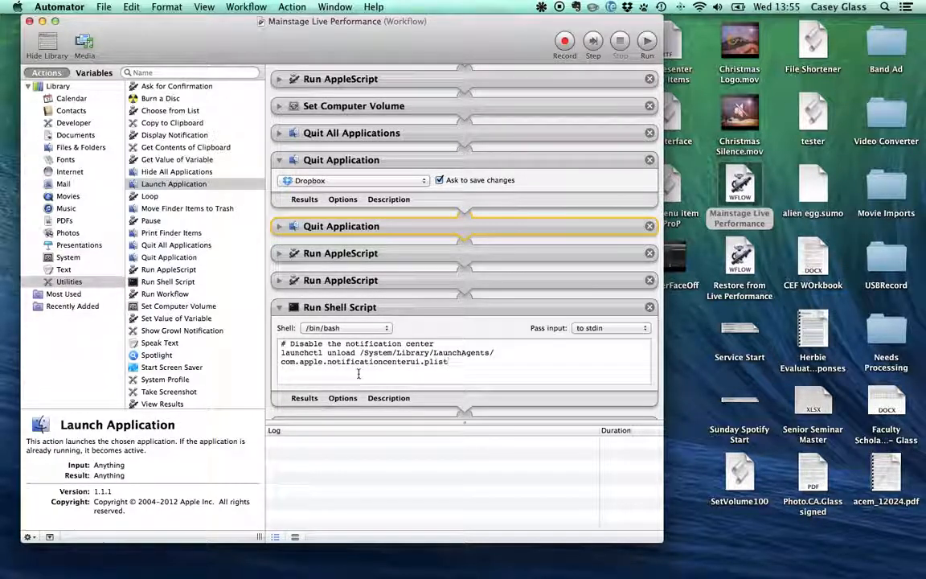
{"action": "scroll", "coordinate": [439, 331], "scroll_direction": "down", "scroll_amount": 1}
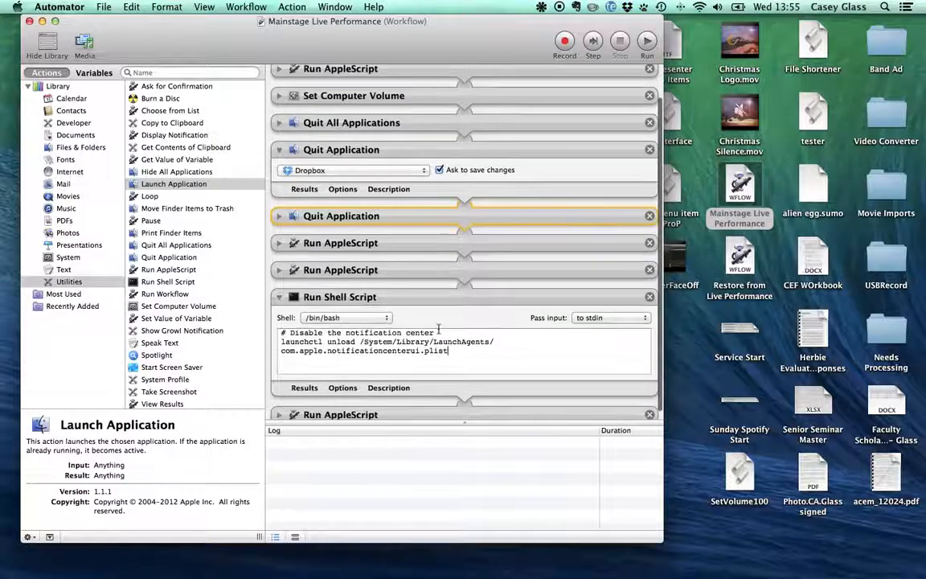
{"action": "scroll", "coordinate": [440, 231], "scroll_direction": "down", "scroll_amount": 2}
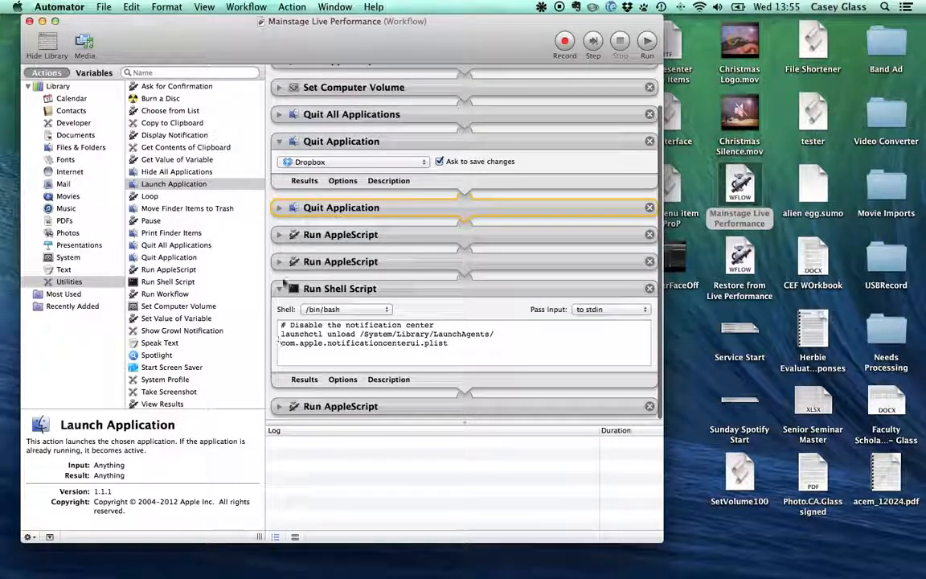
{"action": "left_click", "coordinate": [279, 288]}
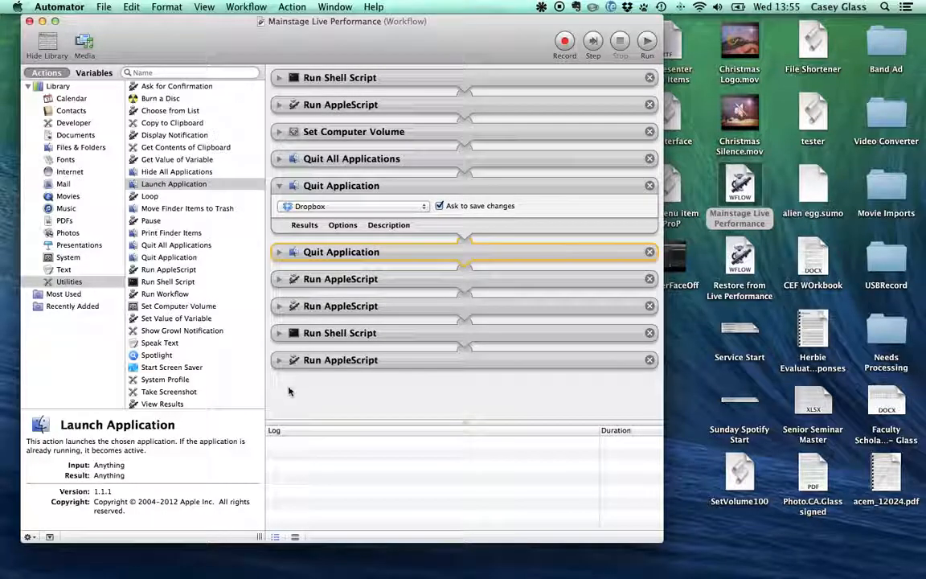
Step: Examine the final Run AppleScript action that brings MainStage to the front, collapse it, and clear the action selection
{"action": "left_click", "coordinate": [279, 359]}
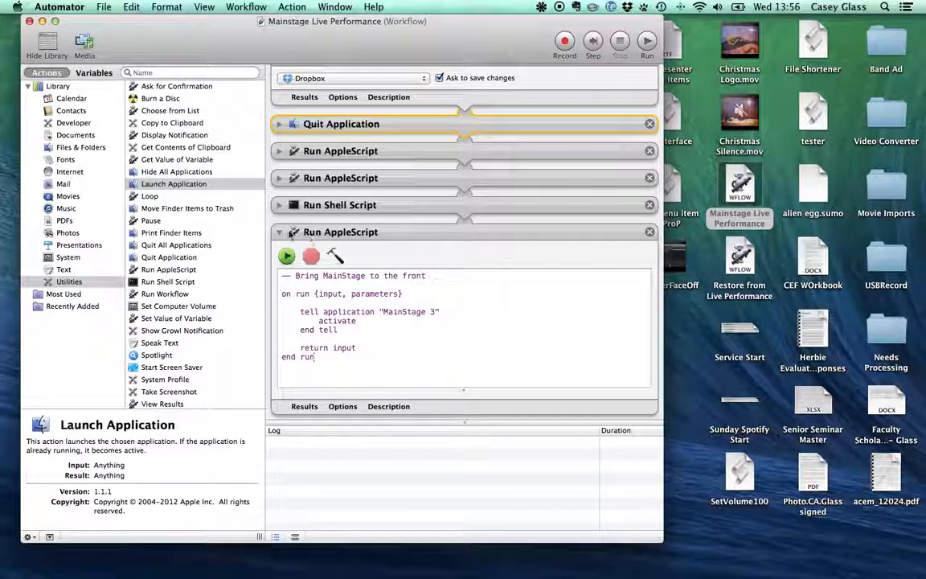
{"action": "left_click", "coordinate": [280, 233]}
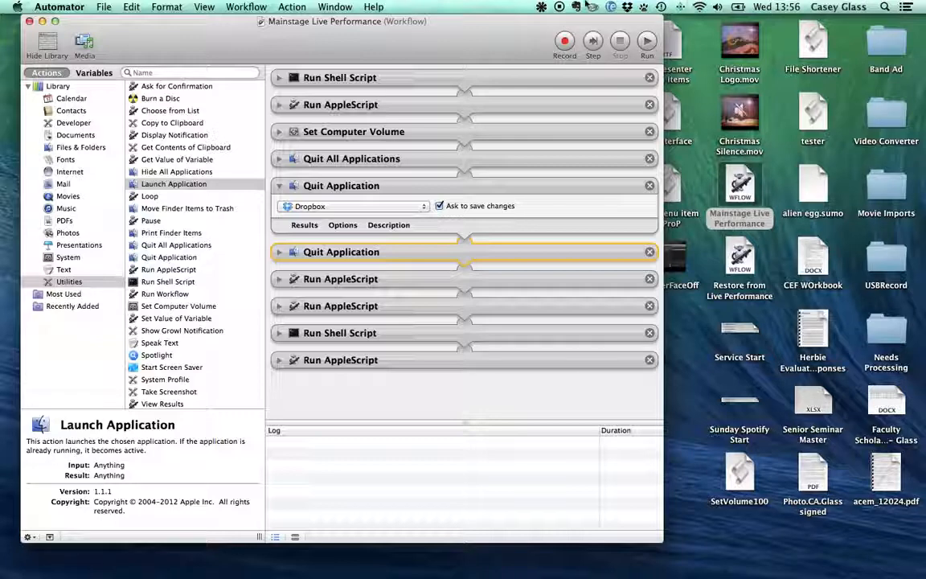
{"action": "mouse_move", "coordinate": [467, 574]}
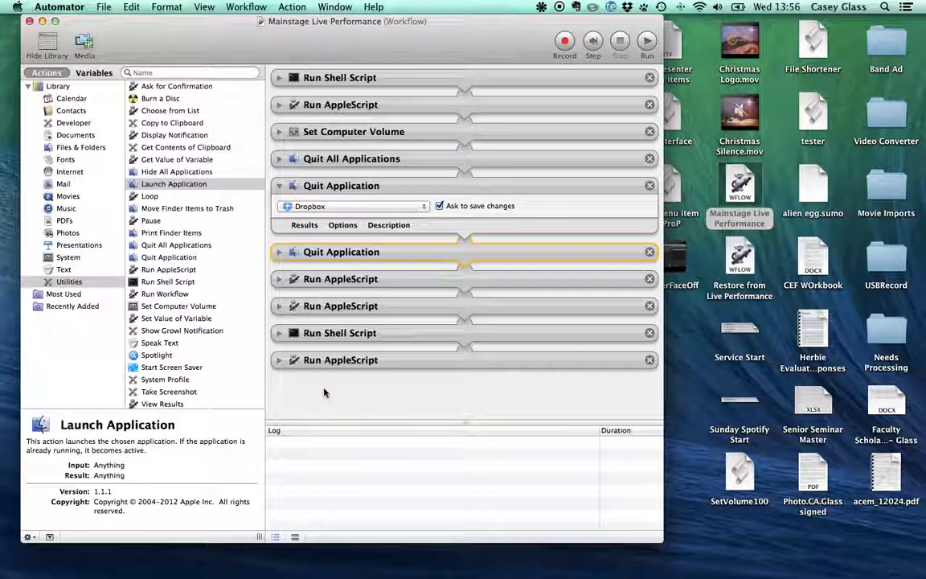
{"action": "left_click", "coordinate": [376, 406]}
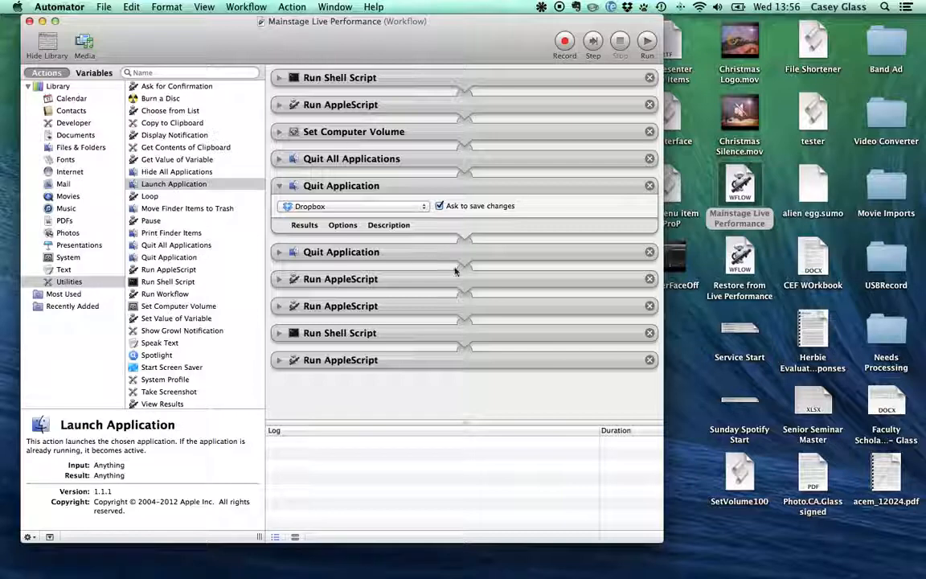
Step: Close the Mainstage Live Performance workflow and open the recent workflow Restore from Live Performance
{"action": "left_click", "coordinate": [29, 22]}
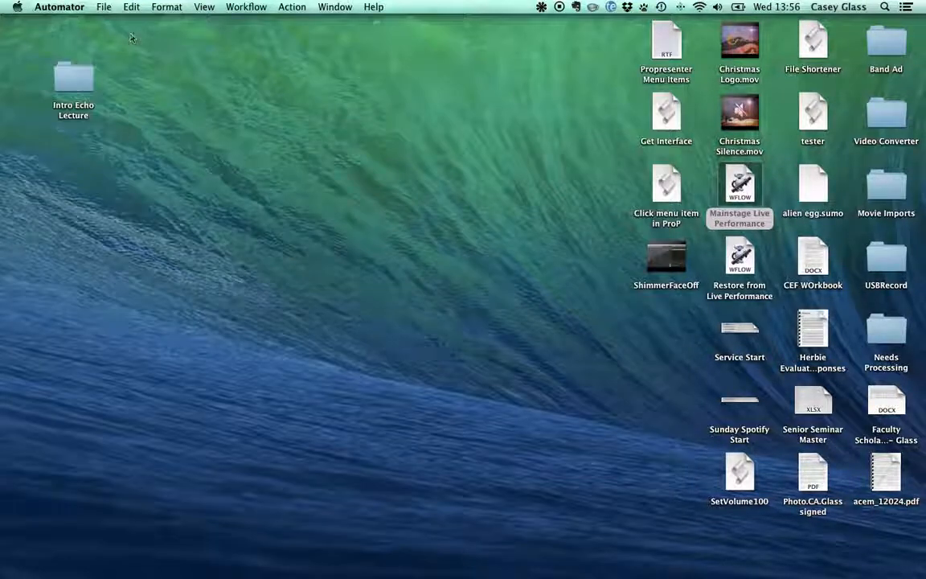
{"action": "left_click", "coordinate": [131, 7]}
{"action": "mouse_move", "coordinate": [104, 6]}
{"action": "mouse_move", "coordinate": [112, 48]}
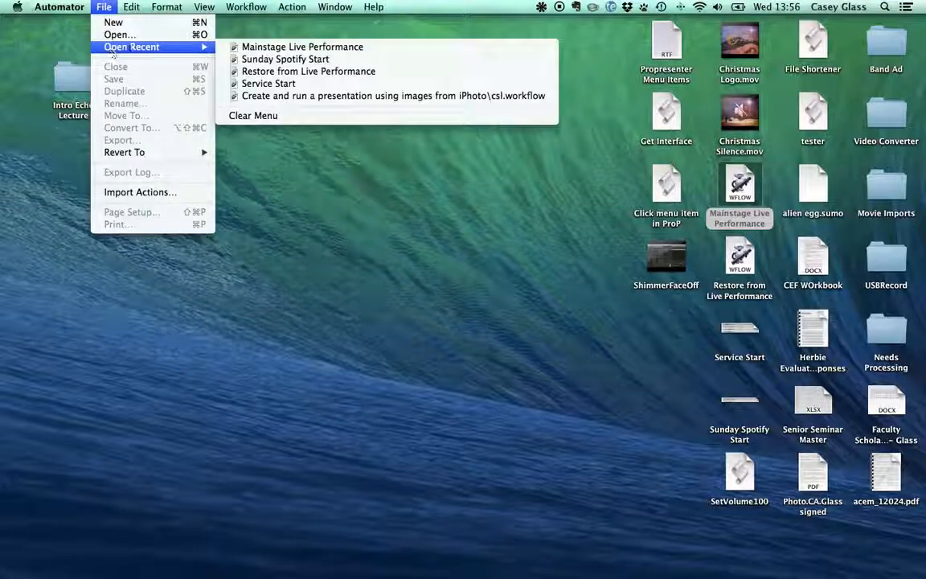
{"action": "left_click", "coordinate": [282, 71]}
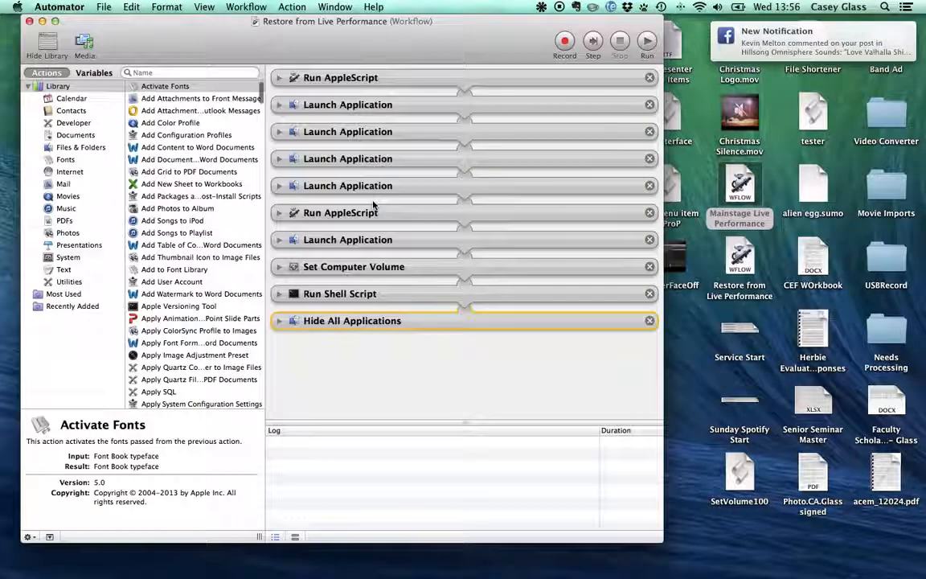
Step: Examine and collapse the Caffeine Run AppleScript action, and expand the four Launch Application actions after it to examine their target applications
{"action": "left_click", "coordinate": [278, 77]}
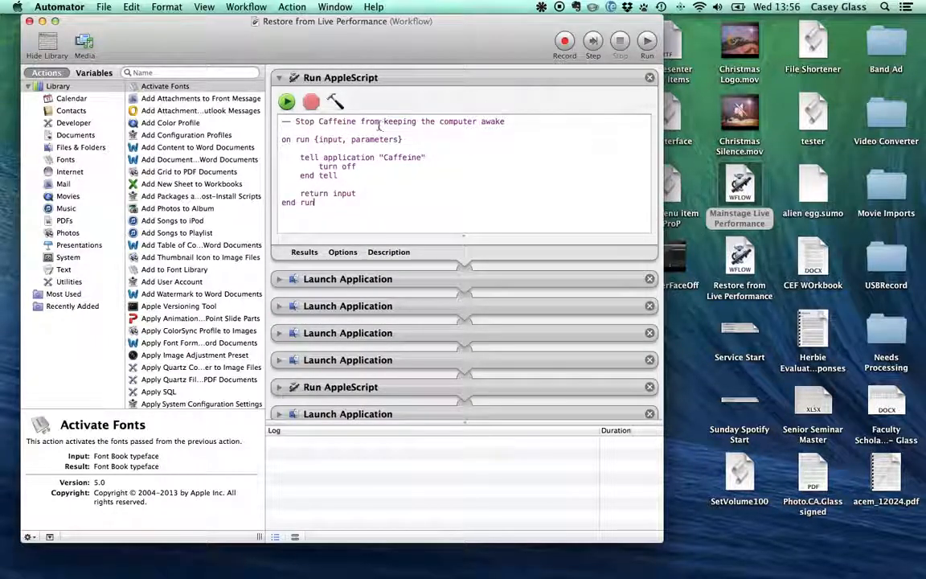
{"action": "left_click", "coordinate": [278, 77]}
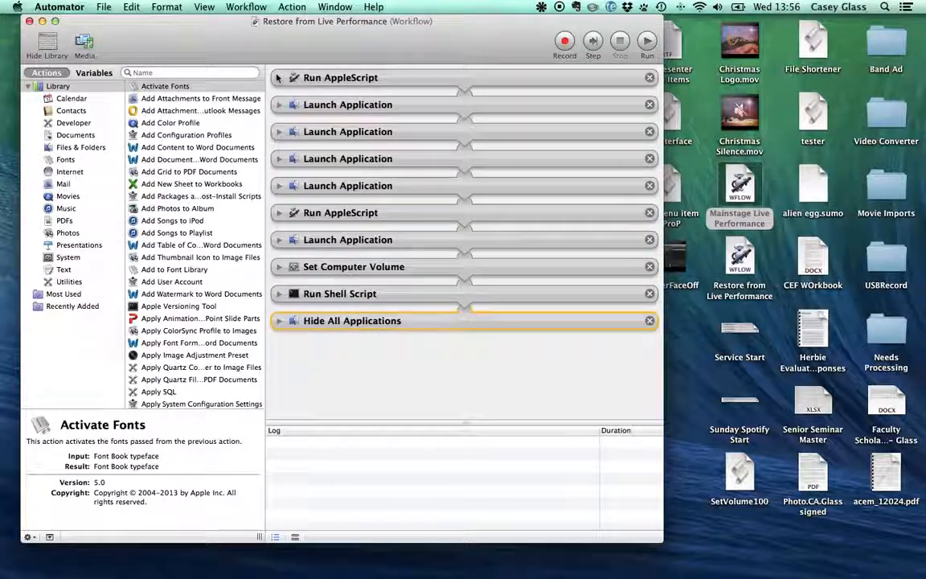
{"action": "left_click", "coordinate": [278, 105]}
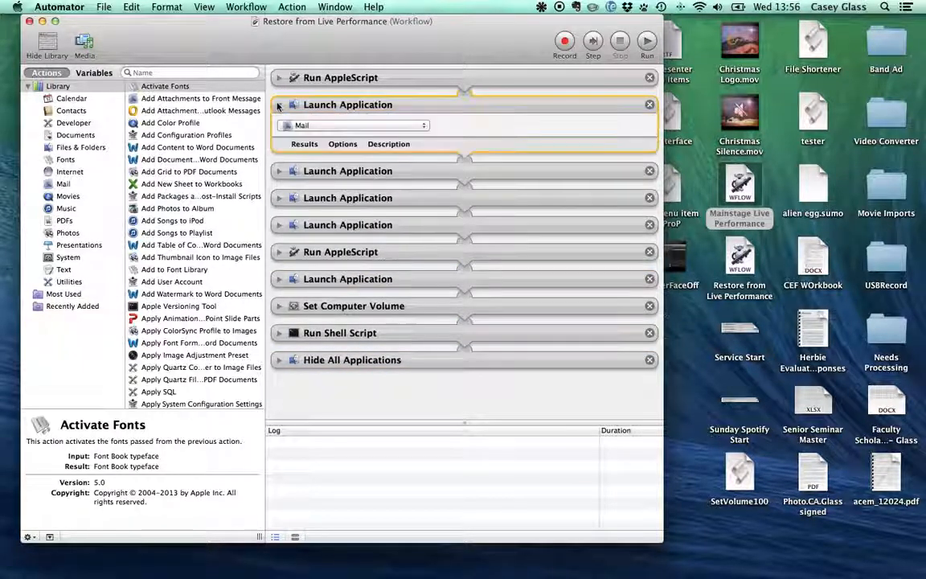
{"action": "left_click", "coordinate": [278, 171]}
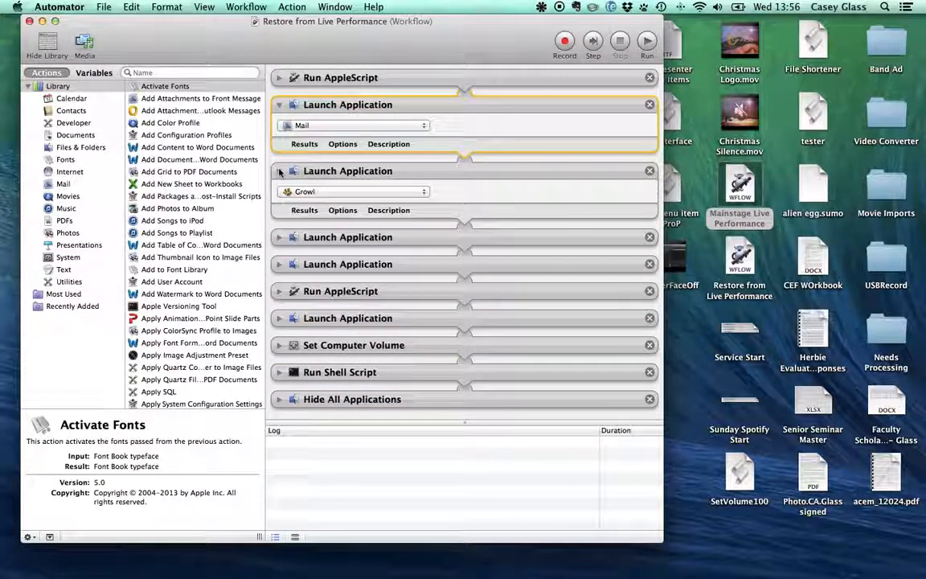
{"action": "left_click", "coordinate": [279, 237]}
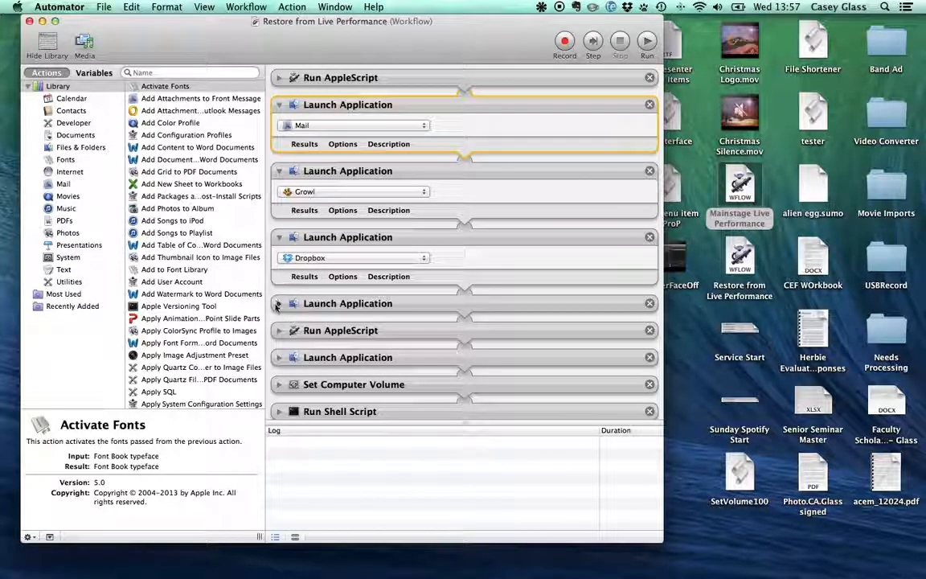
{"action": "left_click", "coordinate": [279, 303]}
Step: Examine and collapse the Run AppleScript action that restarts EvernoteHelper, and expand the last Launch Application action to examine its application
{"action": "scroll", "coordinate": [293, 344], "scroll_direction": "down", "scroll_amount": 5}
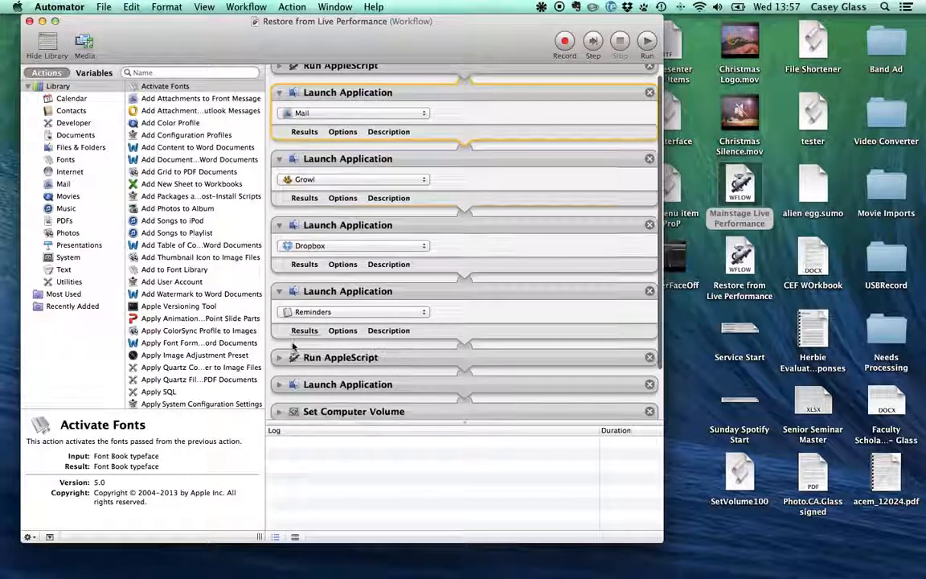
{"action": "left_click", "coordinate": [278, 325]}
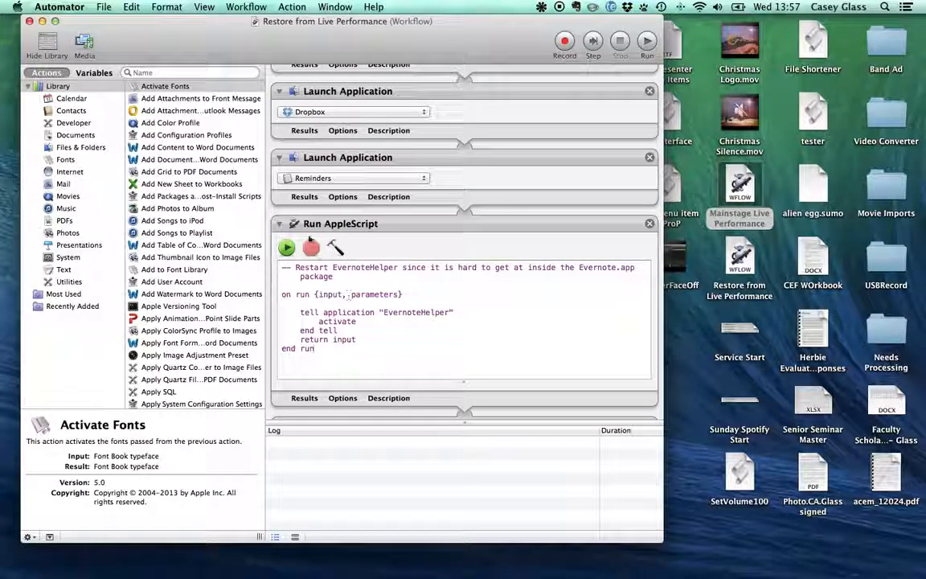
{"action": "left_click", "coordinate": [278, 224]}
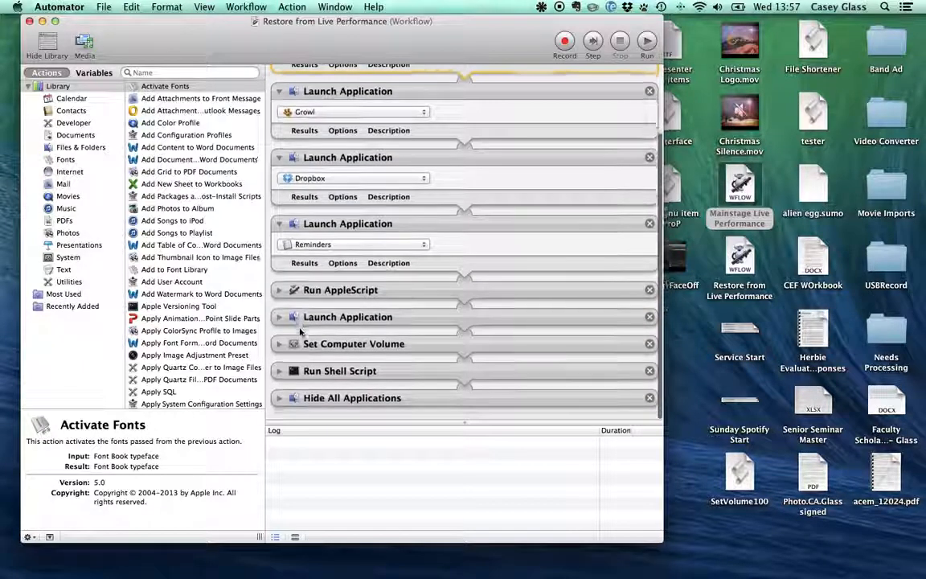
{"action": "left_click", "coordinate": [278, 325]}
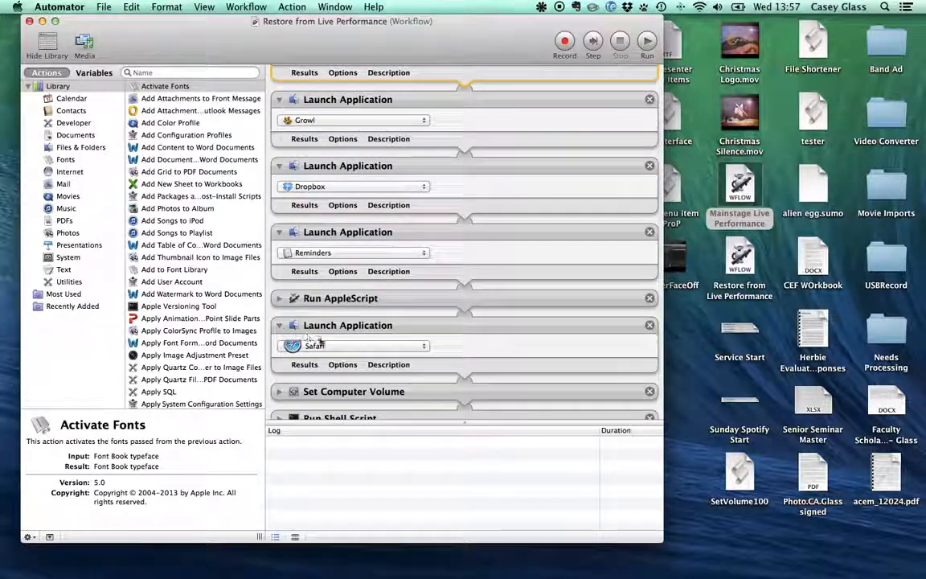
{"action": "scroll", "coordinate": [324, 356], "scroll_direction": "down", "scroll_amount": 2}
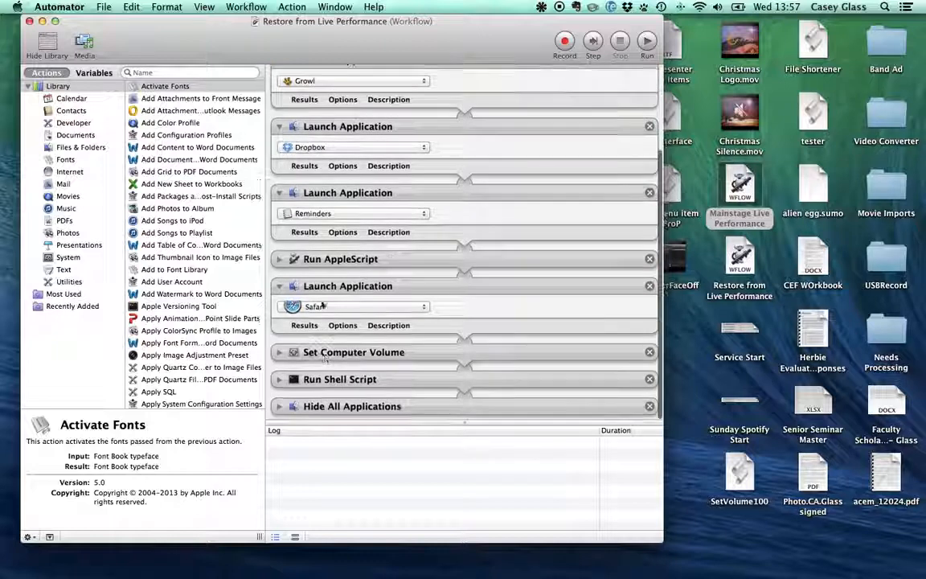
{"action": "left_click", "coordinate": [310, 325]}
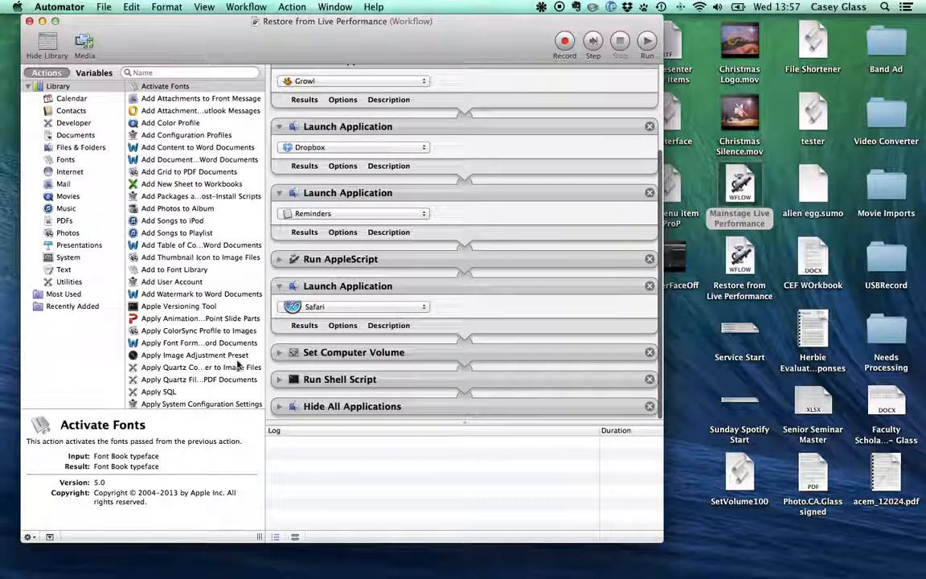
Step: Examine the Set Computer Volume levels and the Run Shell Script that restarts the Notification Center, collapsing each after viewing
{"action": "left_click", "coordinate": [279, 352]}
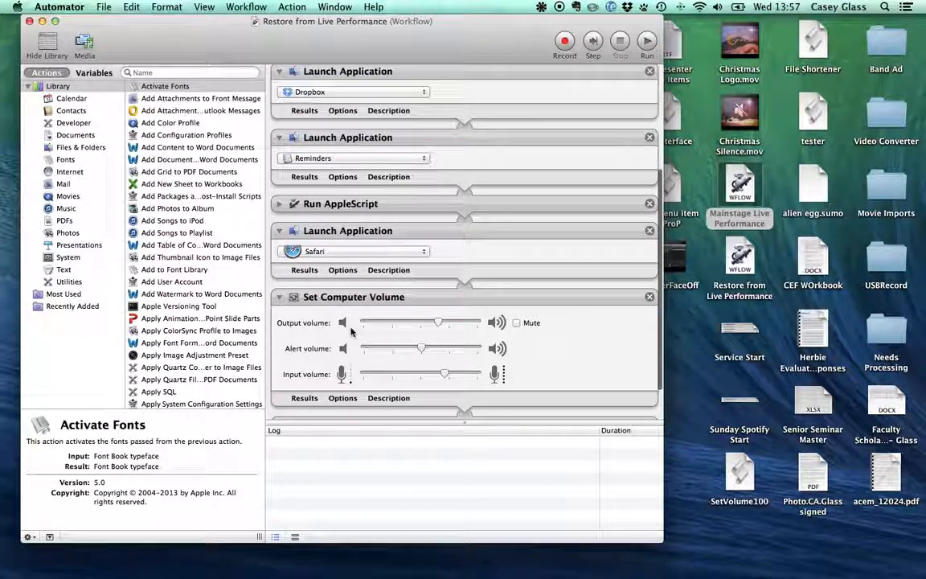
{"action": "left_click", "coordinate": [279, 298]}
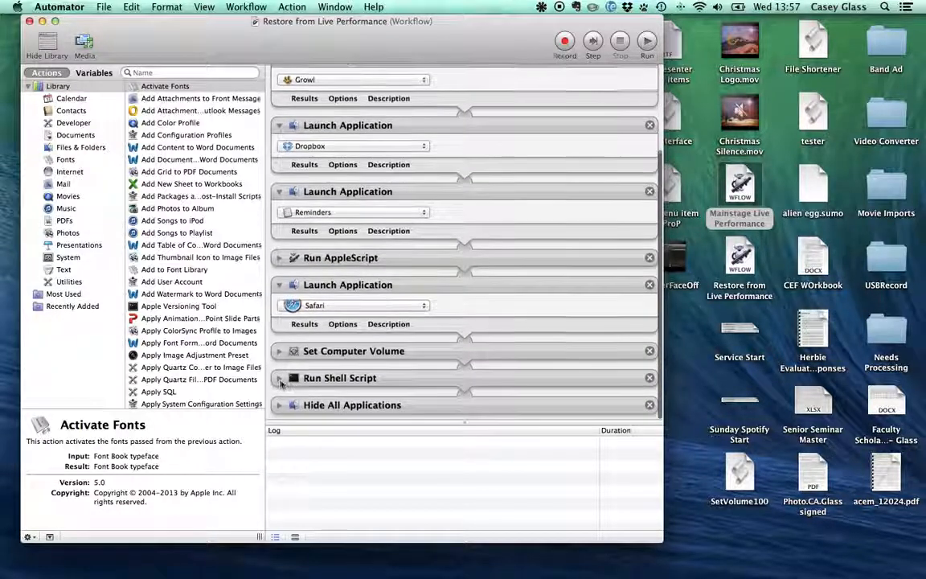
{"action": "left_click", "coordinate": [278, 379]}
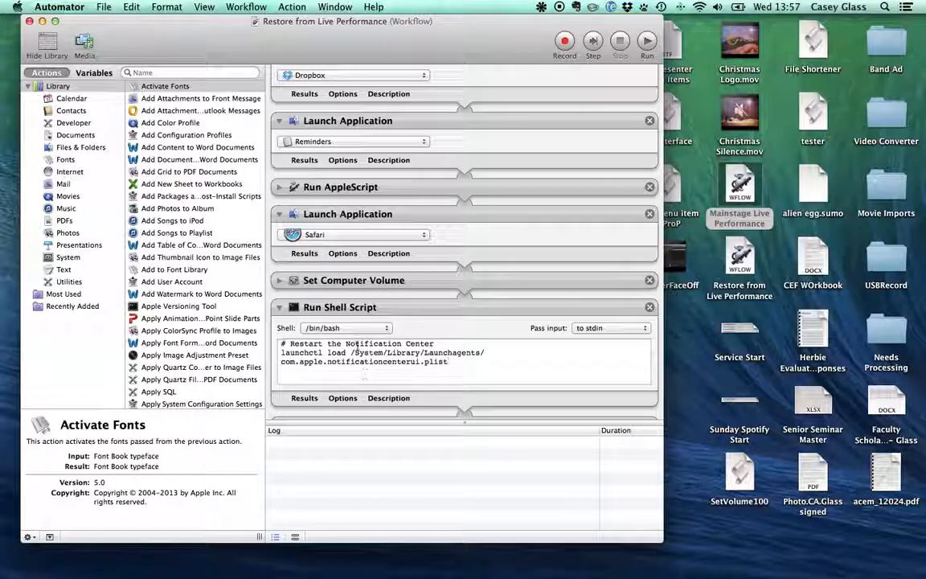
{"action": "left_click", "coordinate": [279, 307]}
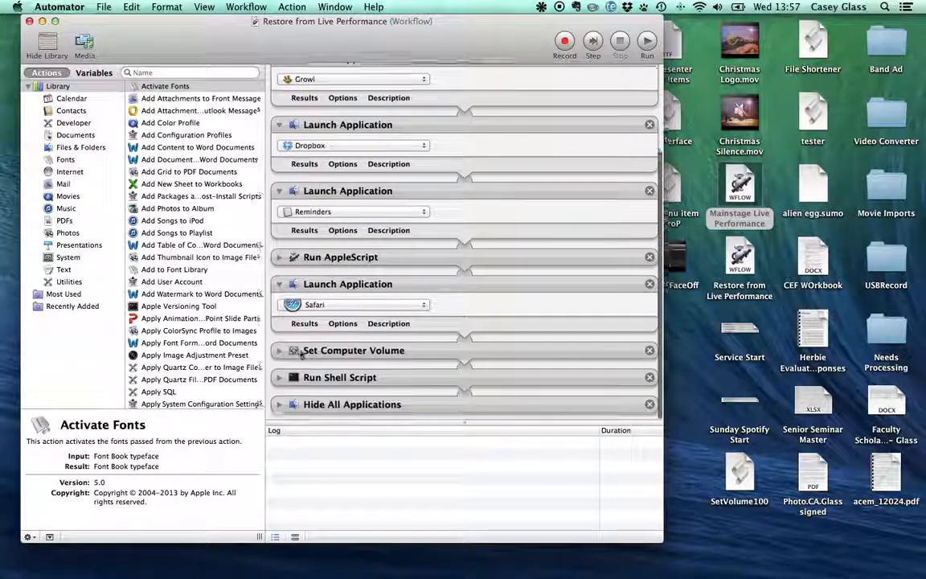
Step: Expand the Hide All Applications action at the end of the restore workflow and examine it
{"action": "left_click", "coordinate": [279, 405]}
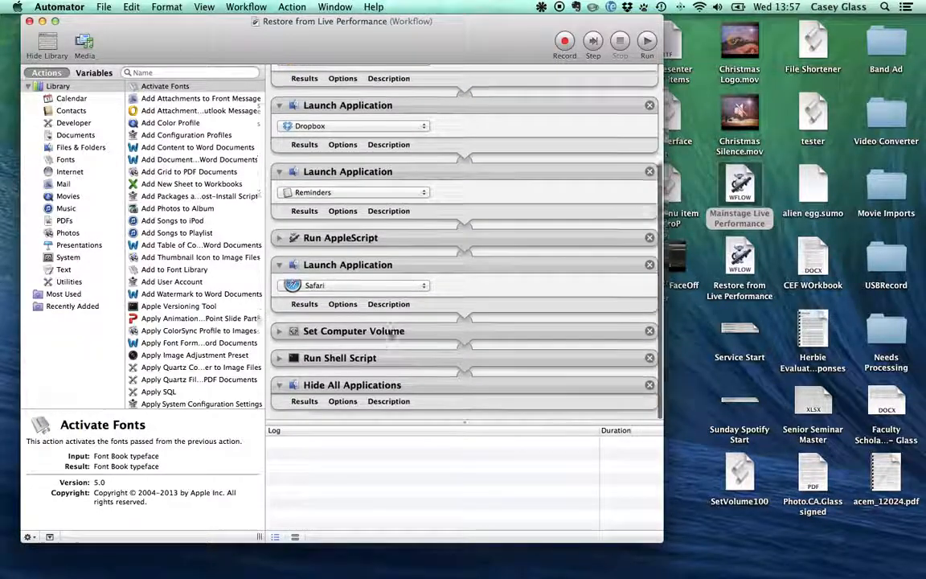
{"action": "scroll", "coordinate": [391, 334], "scroll_direction": "down", "scroll_amount": 1}
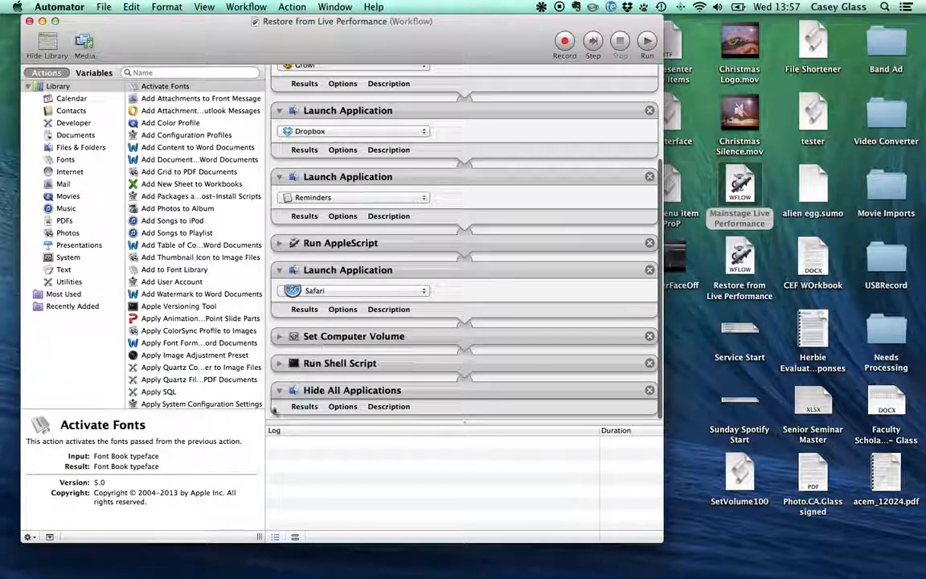
{"action": "scroll", "coordinate": [412, 351], "scroll_direction": "up", "scroll_amount": 5}
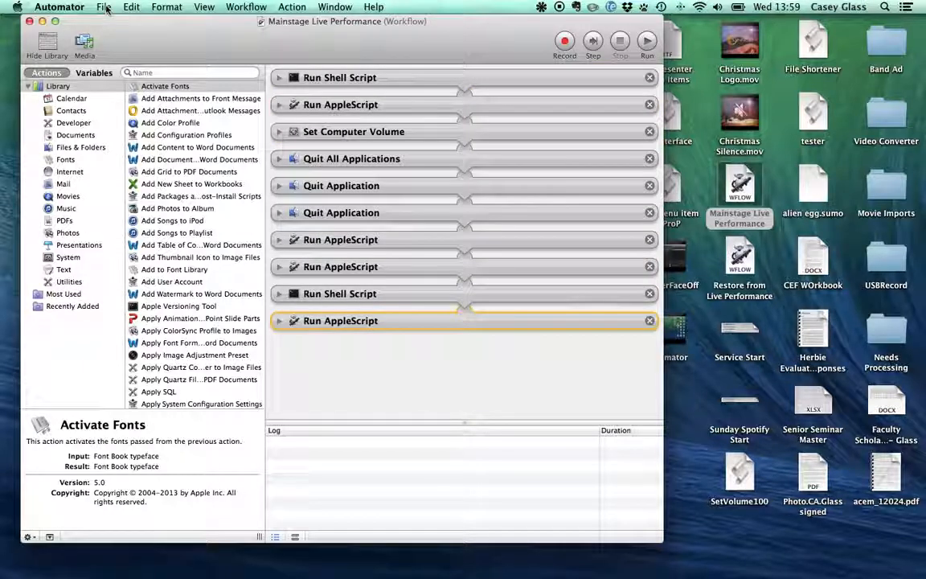
Step: Convert a copy of the Mainstage Live Performance workflow to the Application document type
{"action": "left_click", "coordinate": [105, 8]}
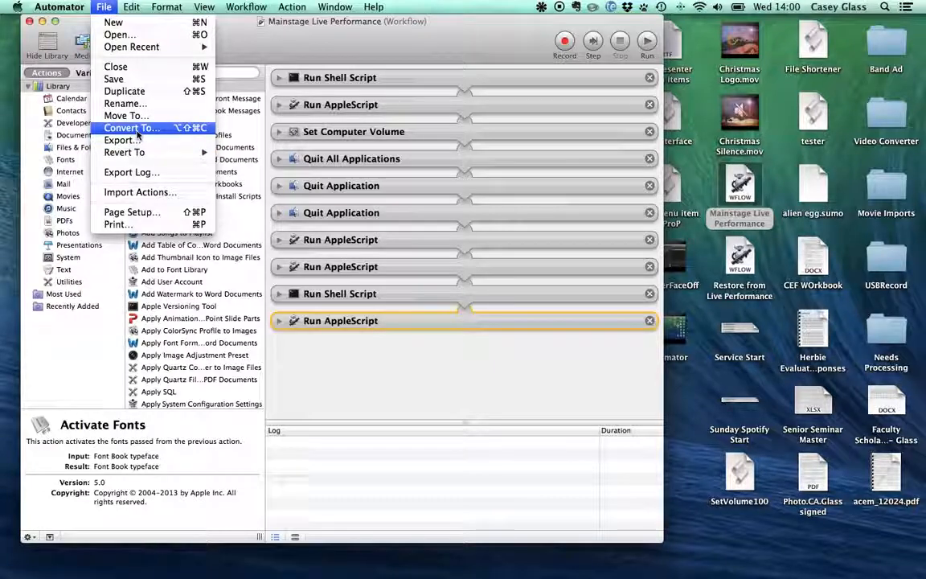
{"action": "key", "text": "Escape"}
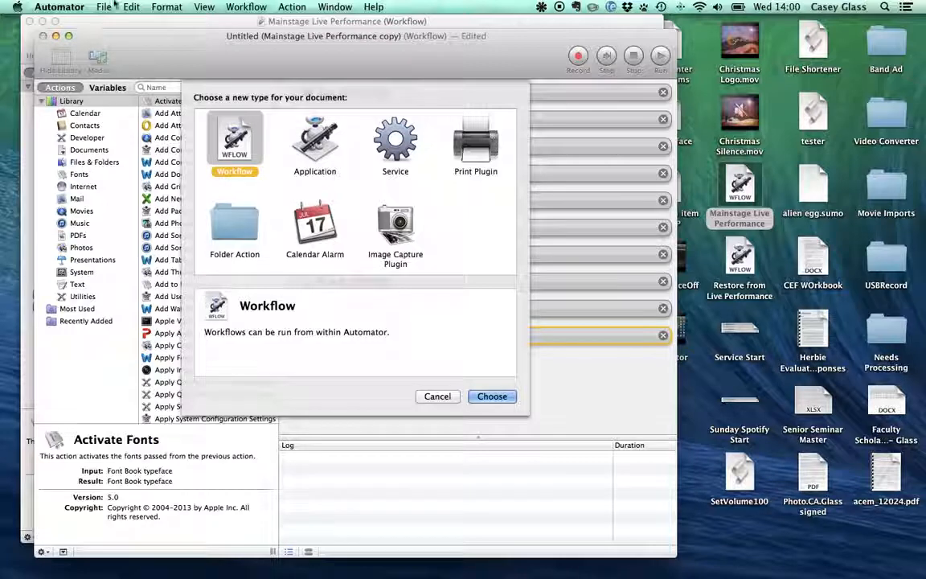
{"action": "left_click", "coordinate": [315, 141]}
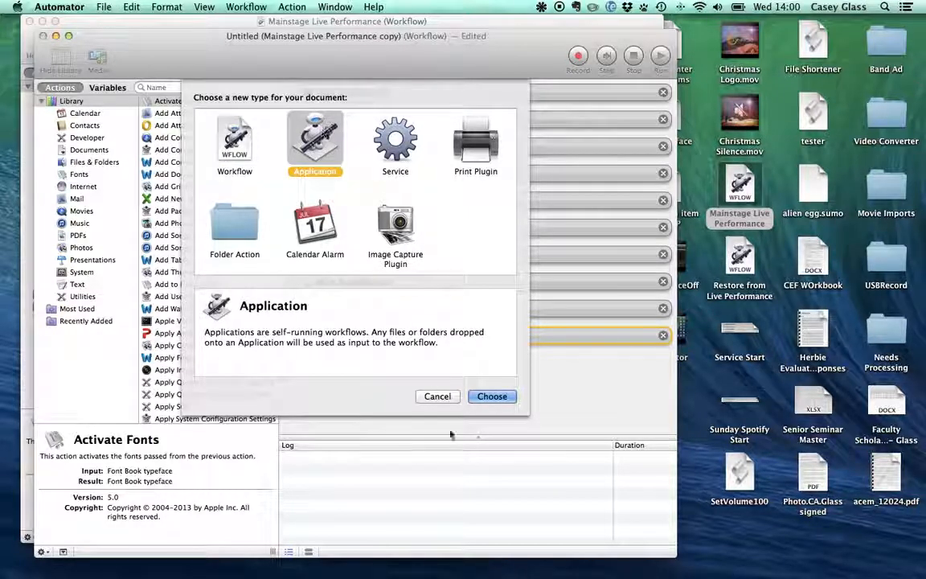
{"action": "left_click", "coordinate": [481, 397]}
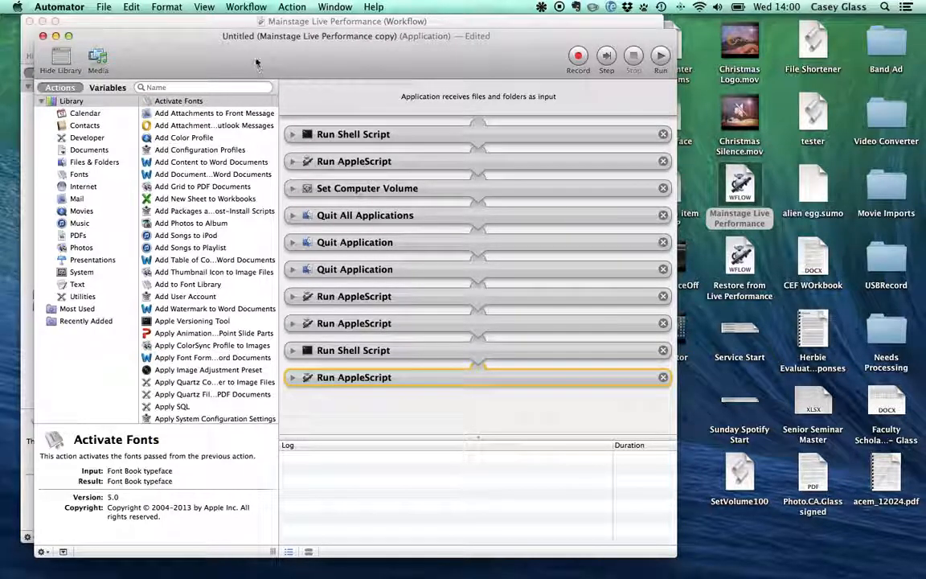
Step: Save the converted document to the Desktop as "Mainstage Live Performance copy" with the Application file format
{"action": "left_click", "coordinate": [102, 9]}
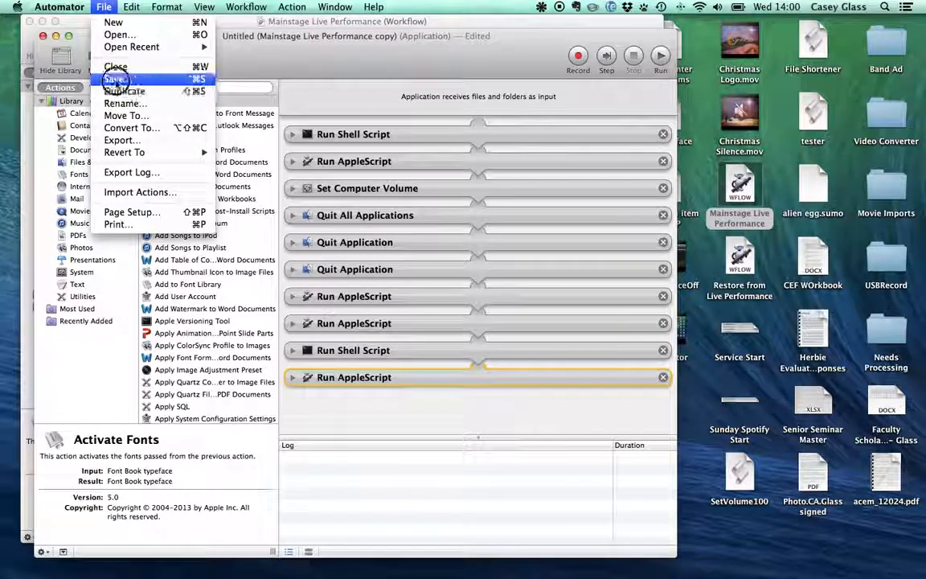
{"action": "left_click", "coordinate": [117, 78]}
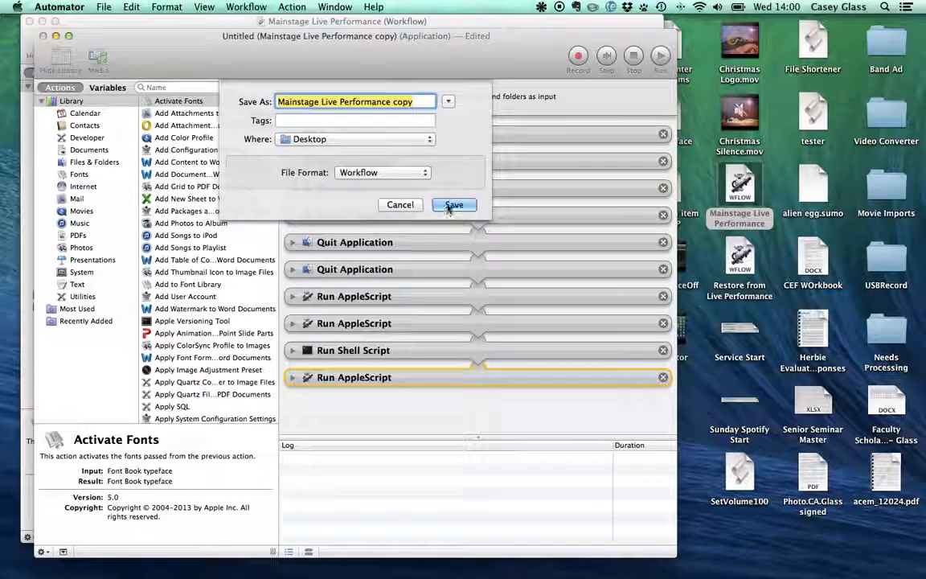
{"action": "left_click", "coordinate": [398, 173]}
{"action": "left_click", "coordinate": [391, 185]}
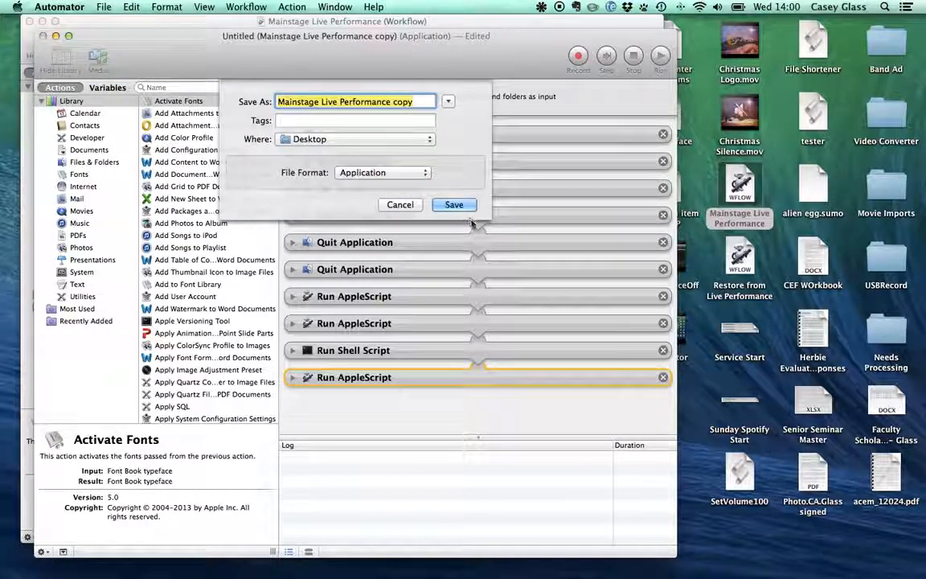
{"action": "key", "text": "Return"}
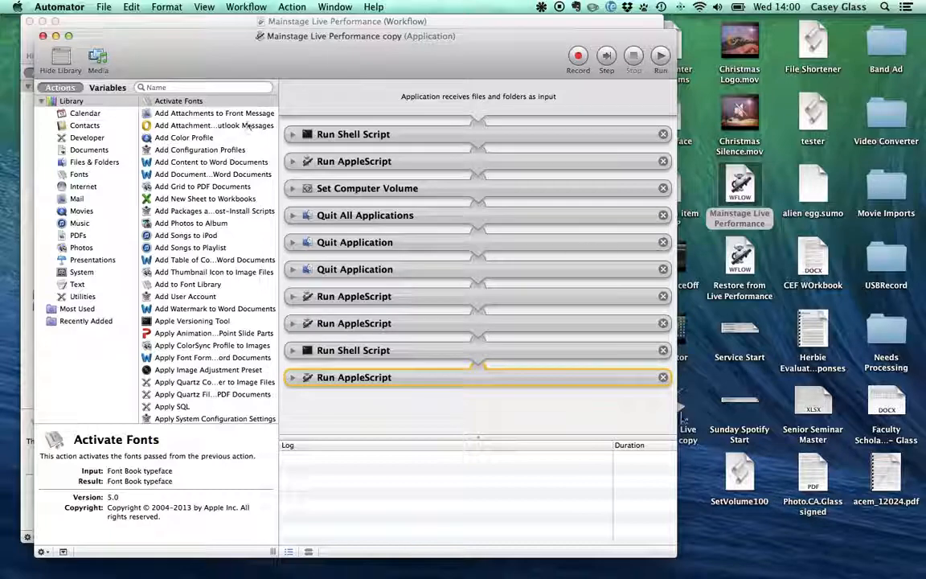
Step: Close the saved copy's window, select the new application on the desktop and minimize the original workflow window
{"action": "key", "text": "super+w"}
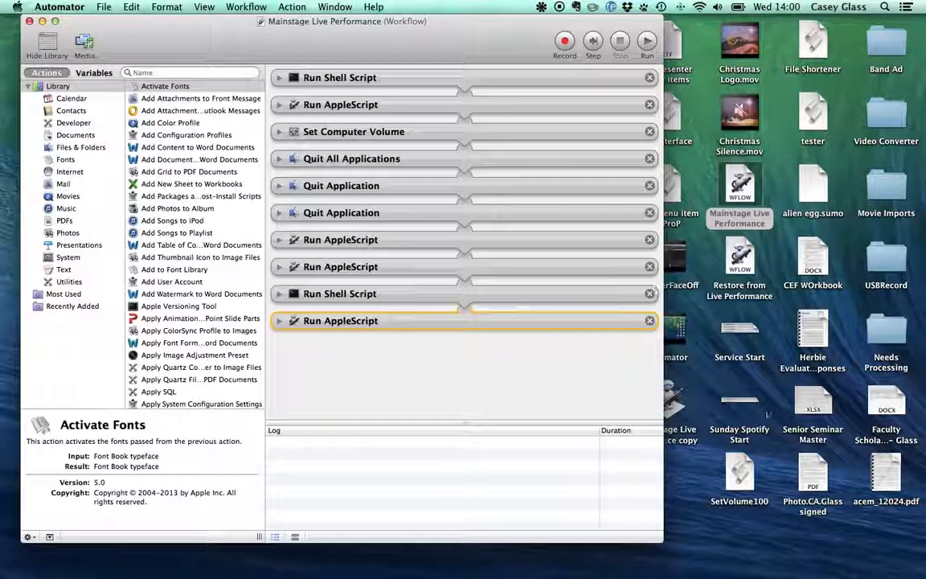
{"action": "left_click", "coordinate": [677, 401]}
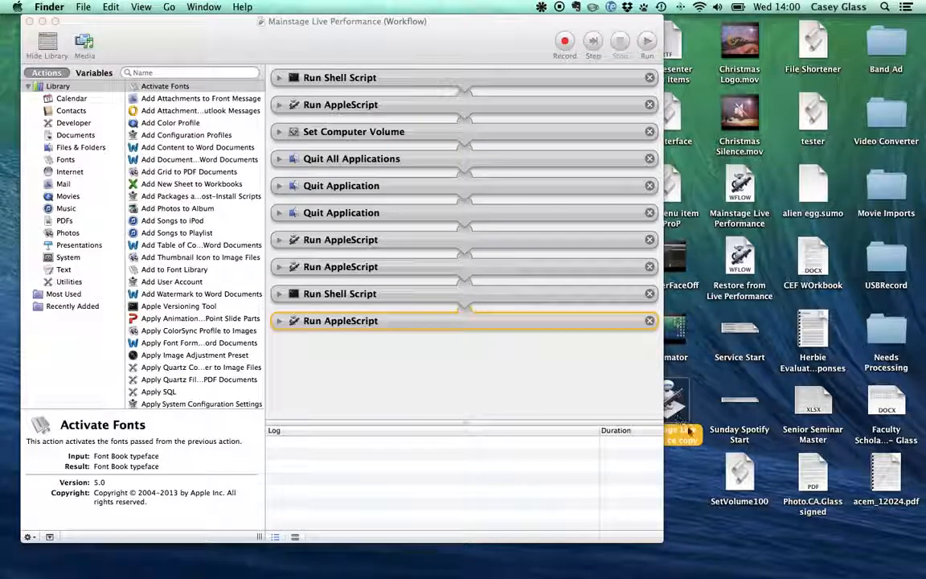
{"action": "left_click", "coordinate": [29, 21]}
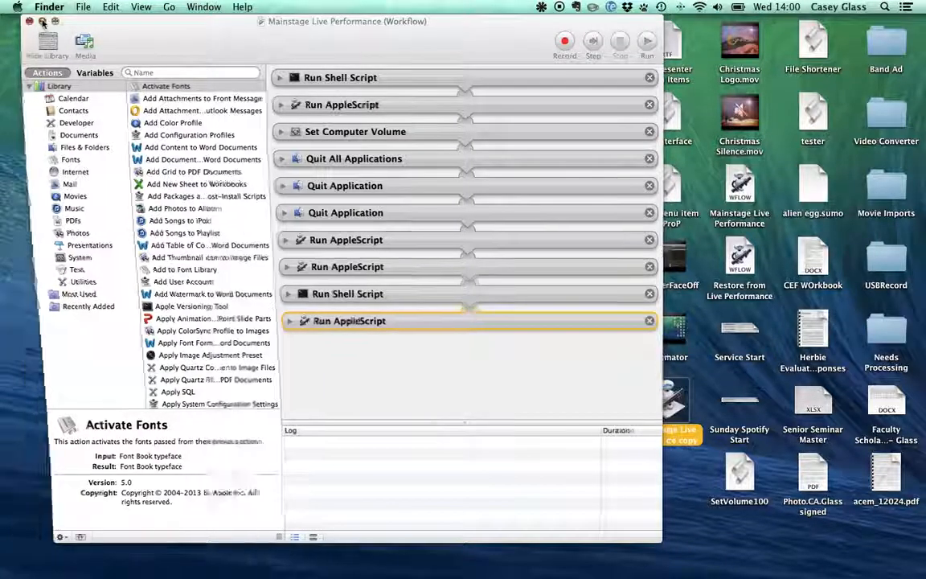